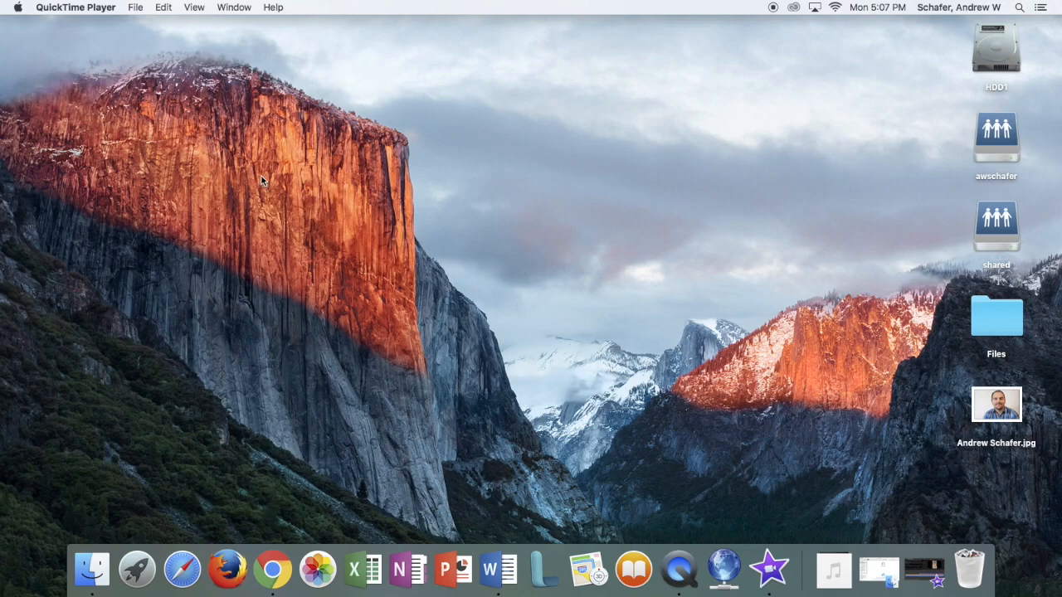
Step: Add Adobe Photoshop CC 2015.5 to the Dock from the Launchpad's second page of applications and launch it
left_click(138, 575)
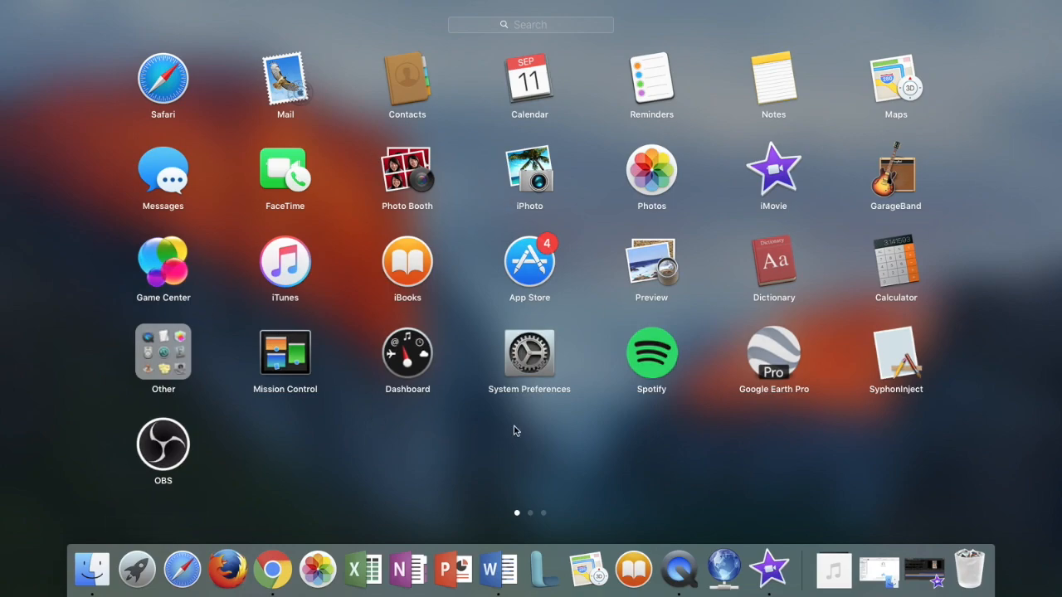
left_click(532, 513)
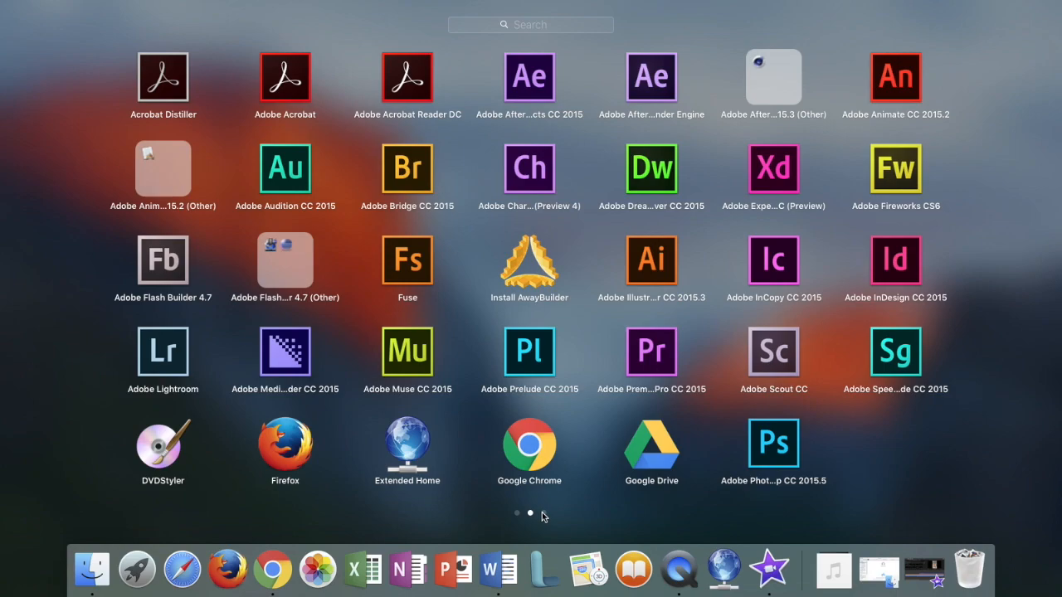
left_click(542, 513)
left_click(532, 513)
left_click_drag(772, 446, 744, 571)
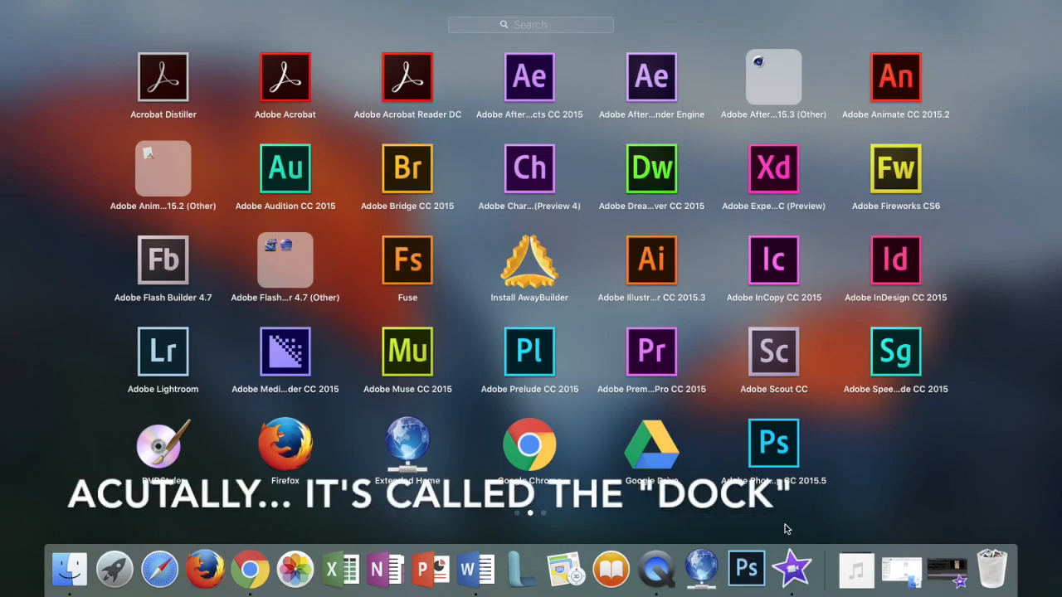
left_click(755, 565)
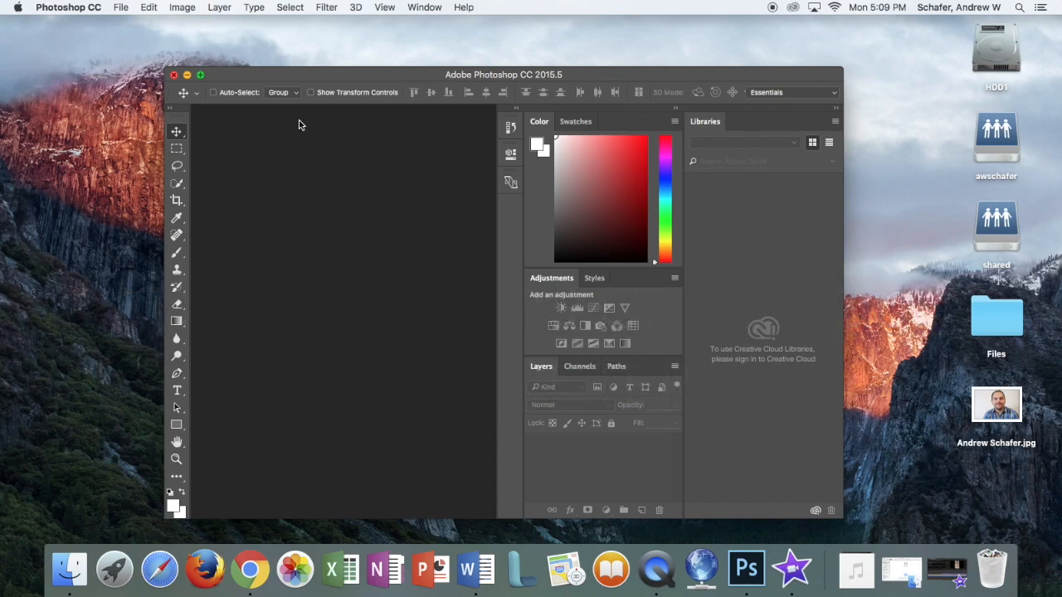
Step: Move the Photoshop window up toward the desktop's upper-left corner, switch to the desktop and return to Photoshop
left_click_drag(286, 75, 182, 46)
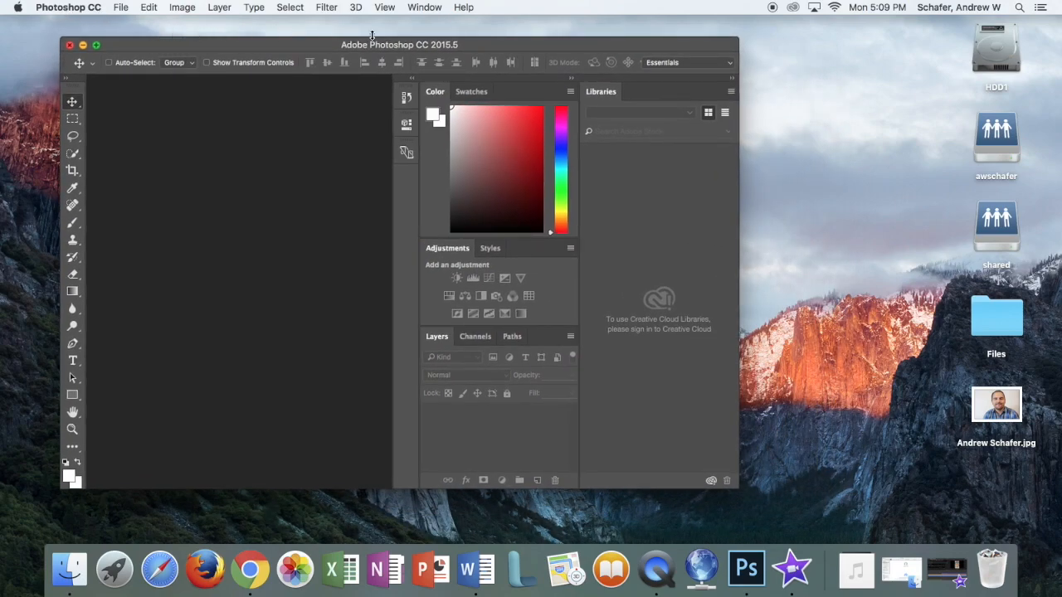
left_click(825, 135)
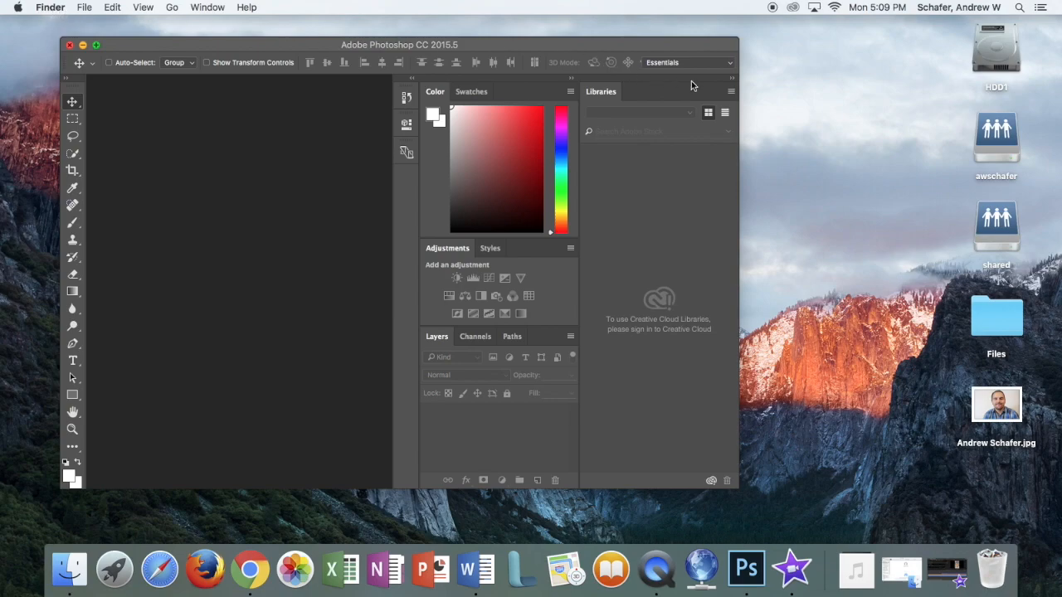
left_click(314, 46)
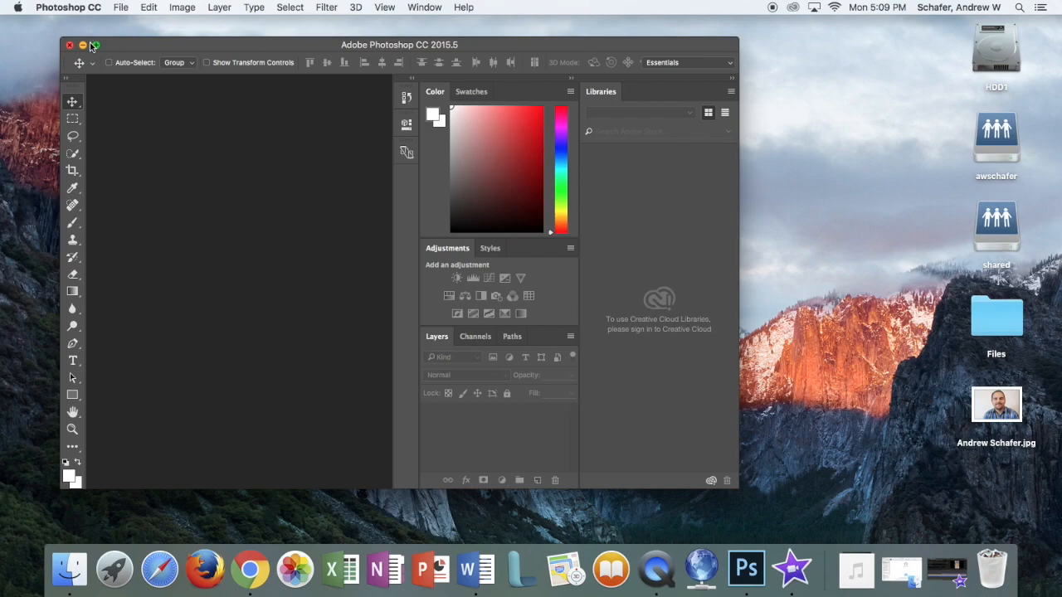
Step: Create a new document named ME, 8.5 inches wide and 11 inches high
left_click(121, 8)
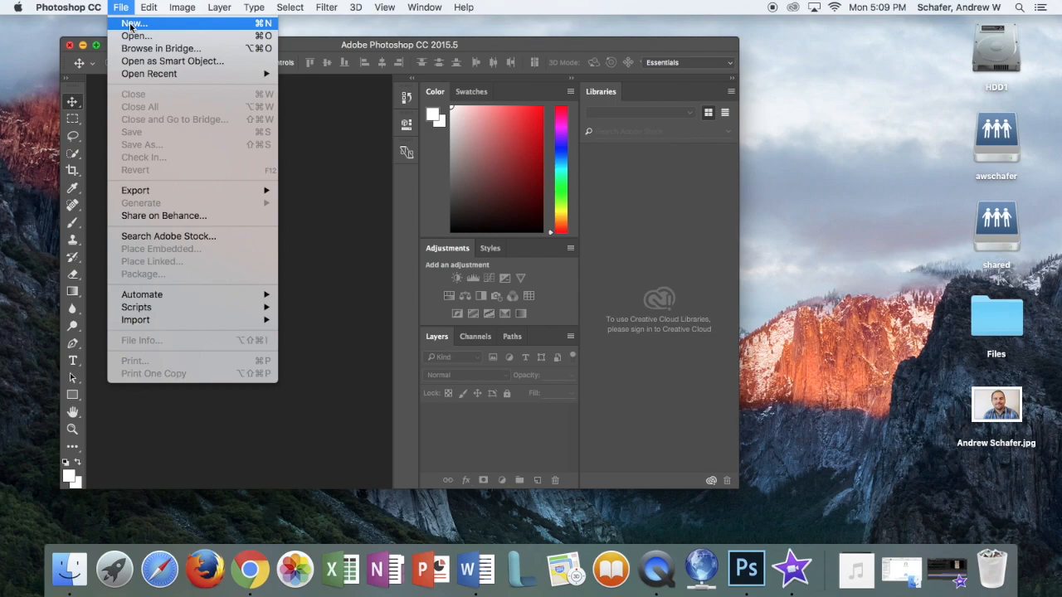
left_click(131, 25)
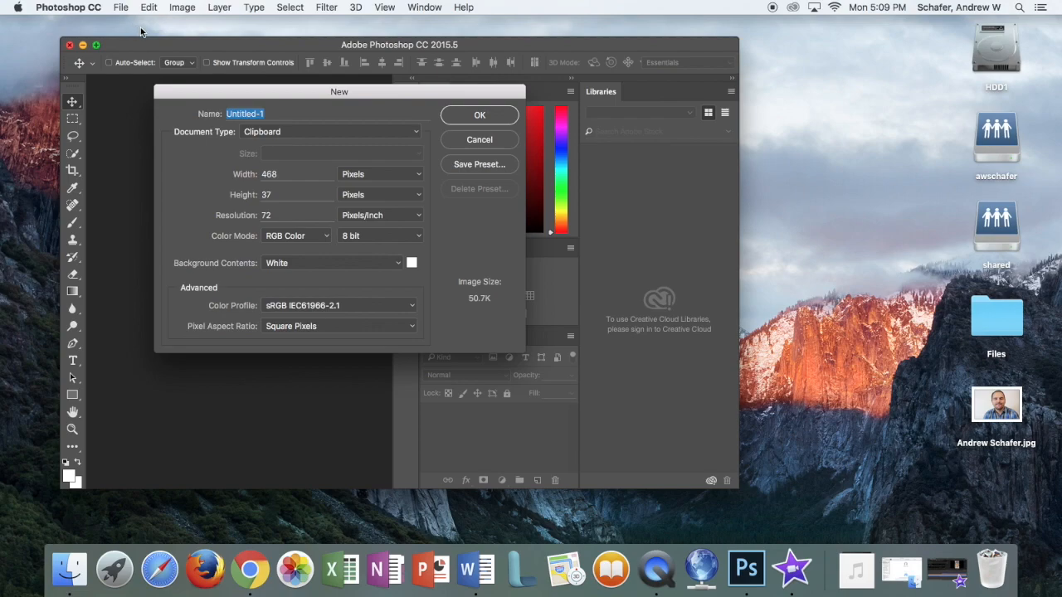
type("ME")
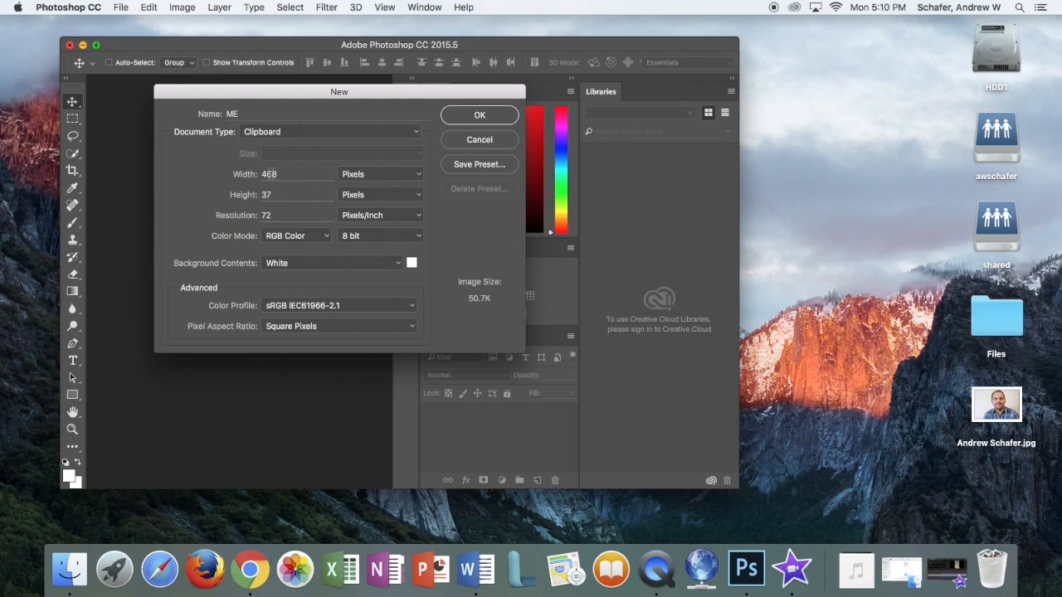
left_click(378, 176)
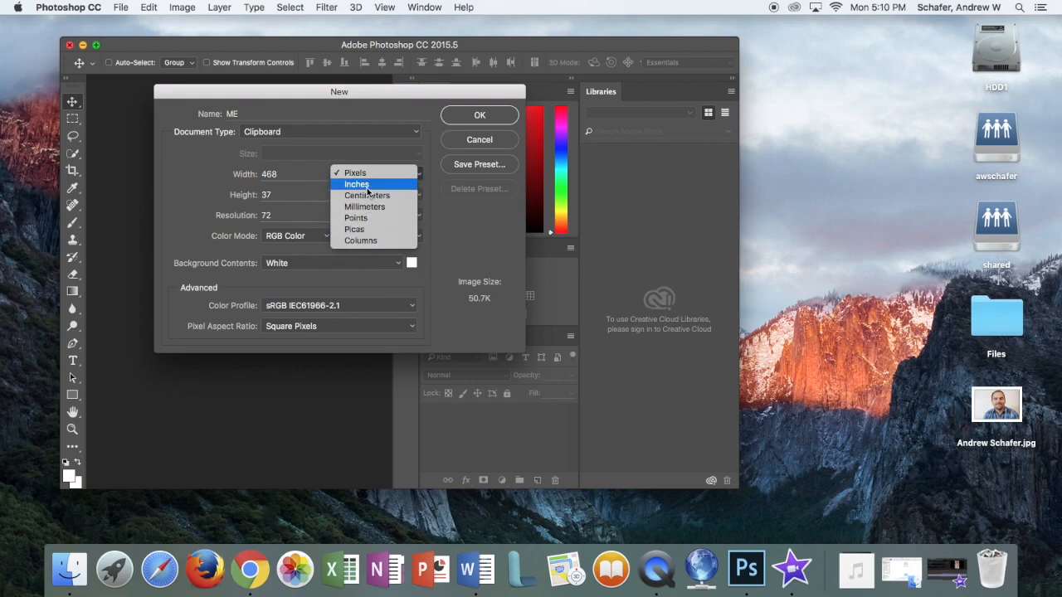
left_click(367, 186)
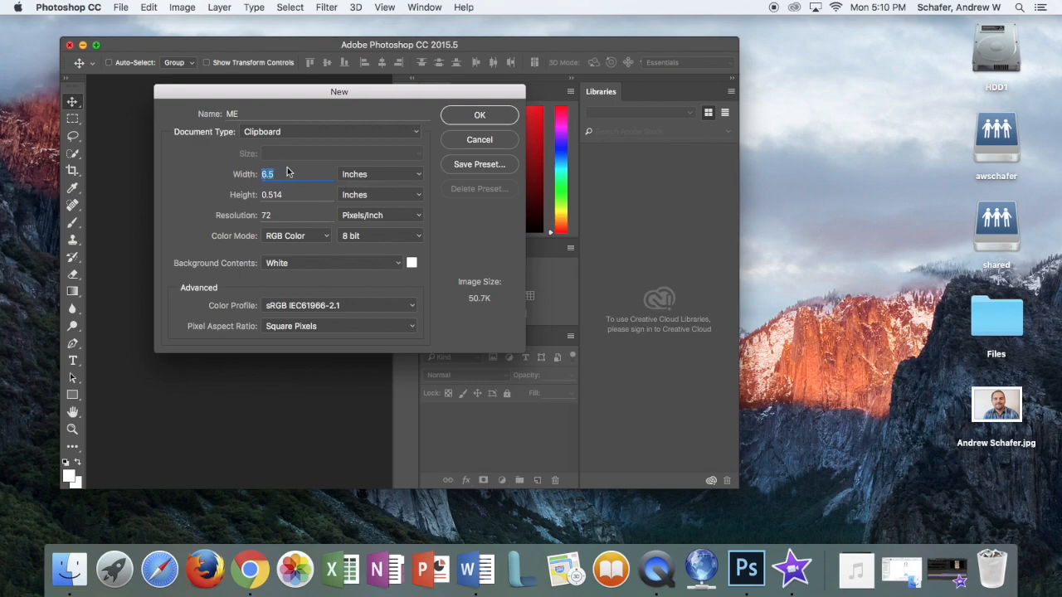
type("8.5")
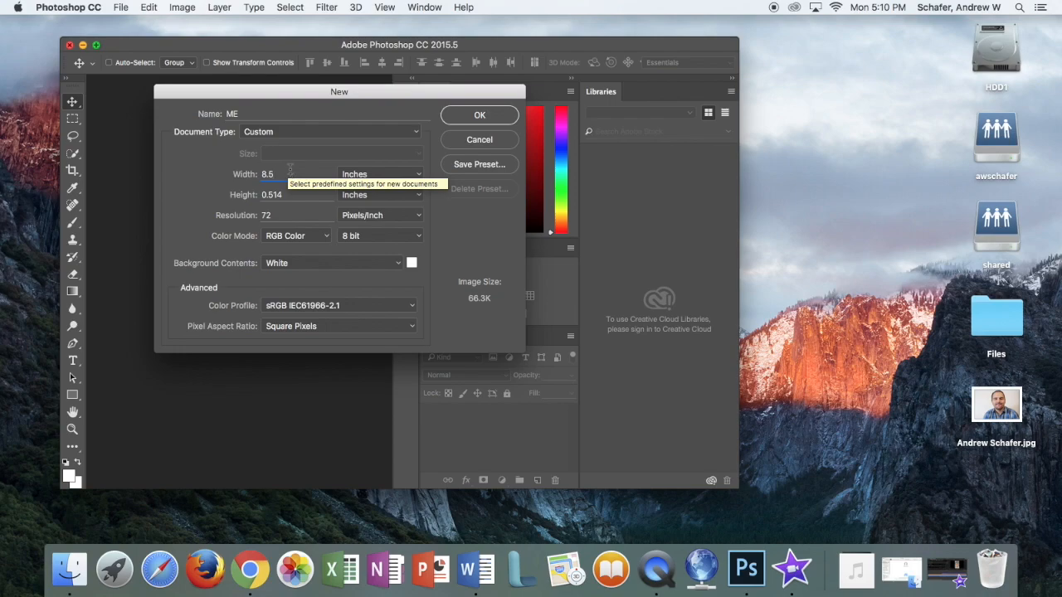
key("Tab")
type("11")
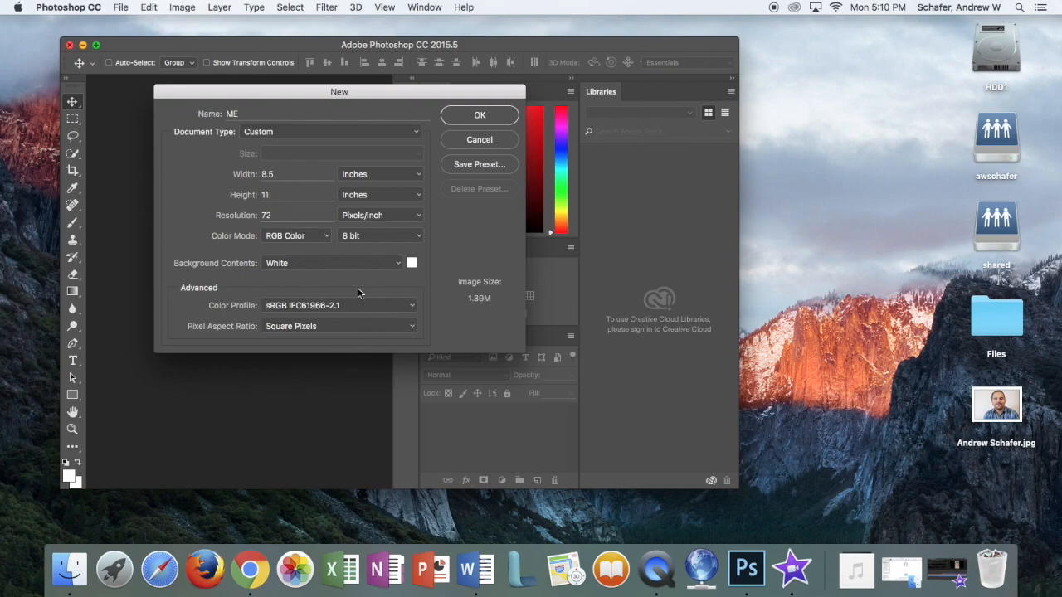
left_click(479, 117)
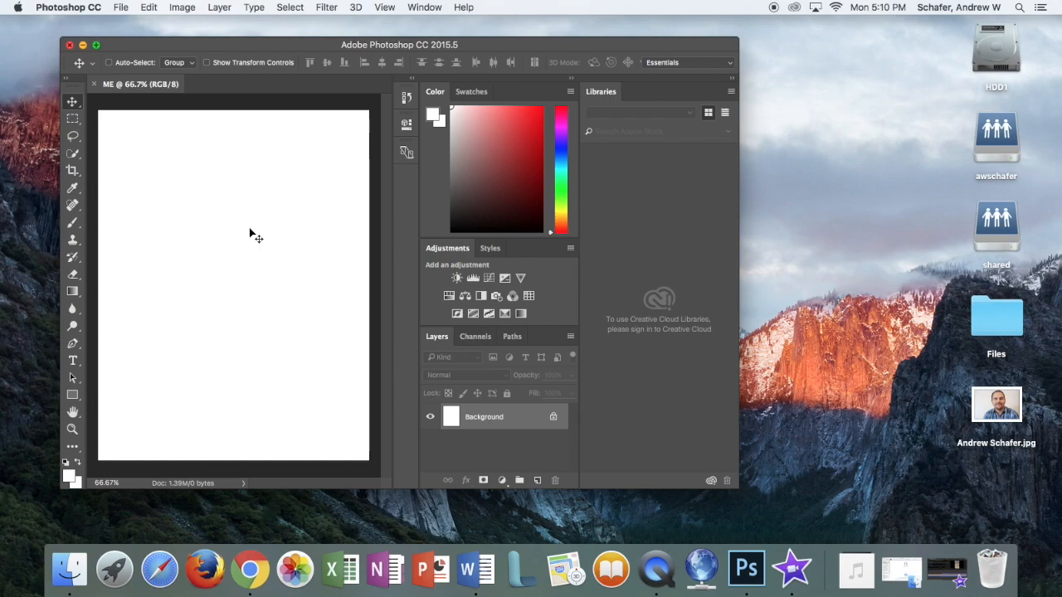
Step: Open the portrait JPG file stored in the Desktop folder
left_click(121, 8)
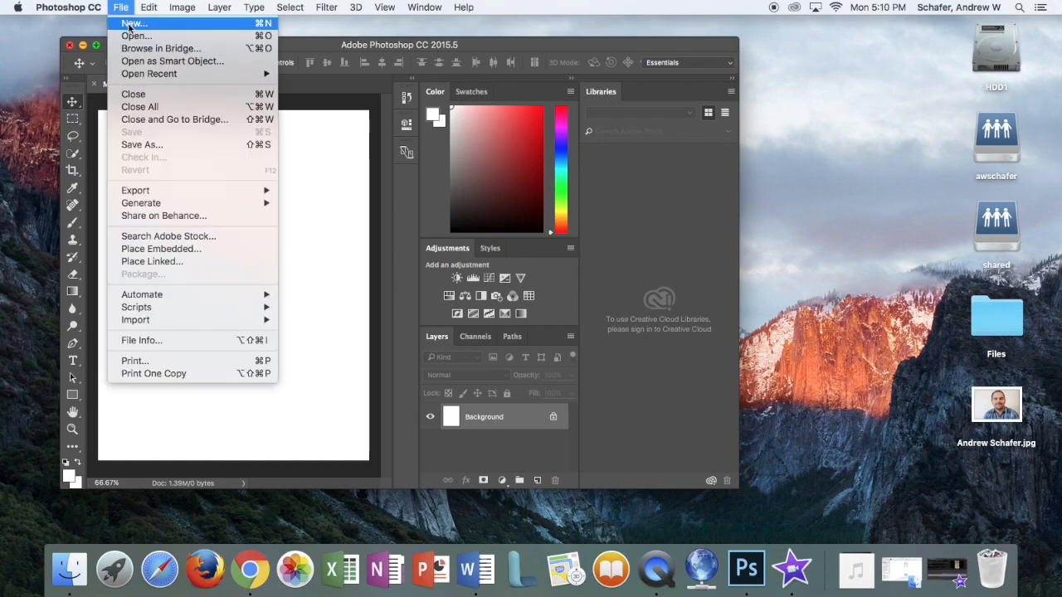
left_click(133, 37)
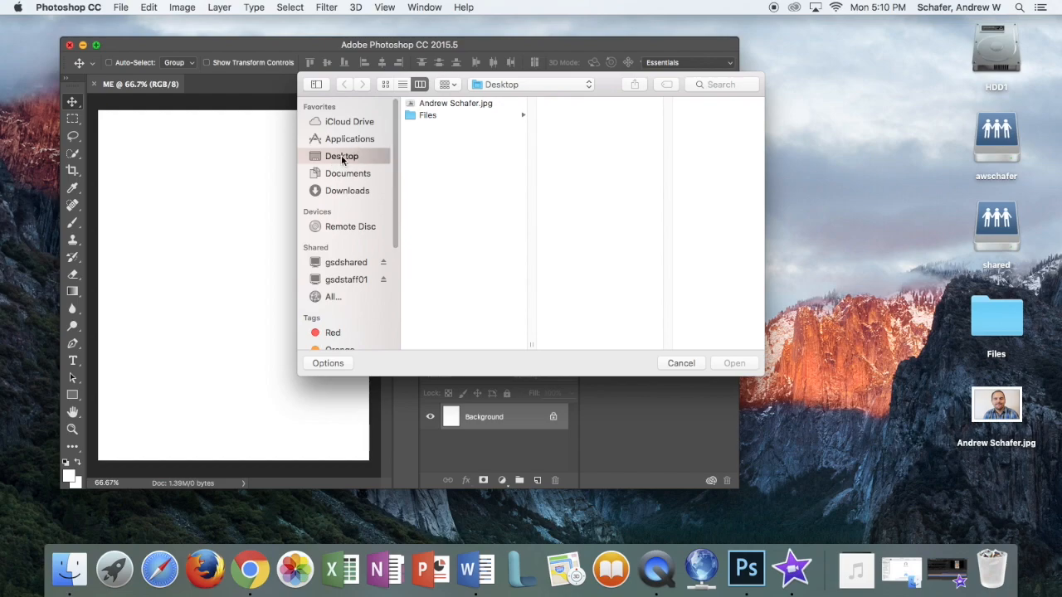
left_click(347, 193)
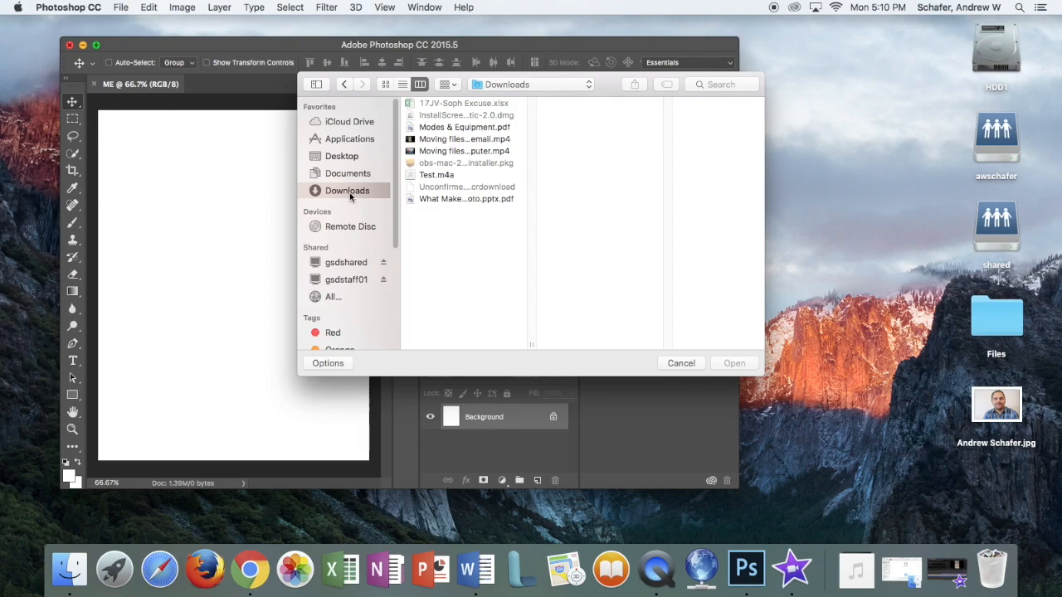
left_click(345, 160)
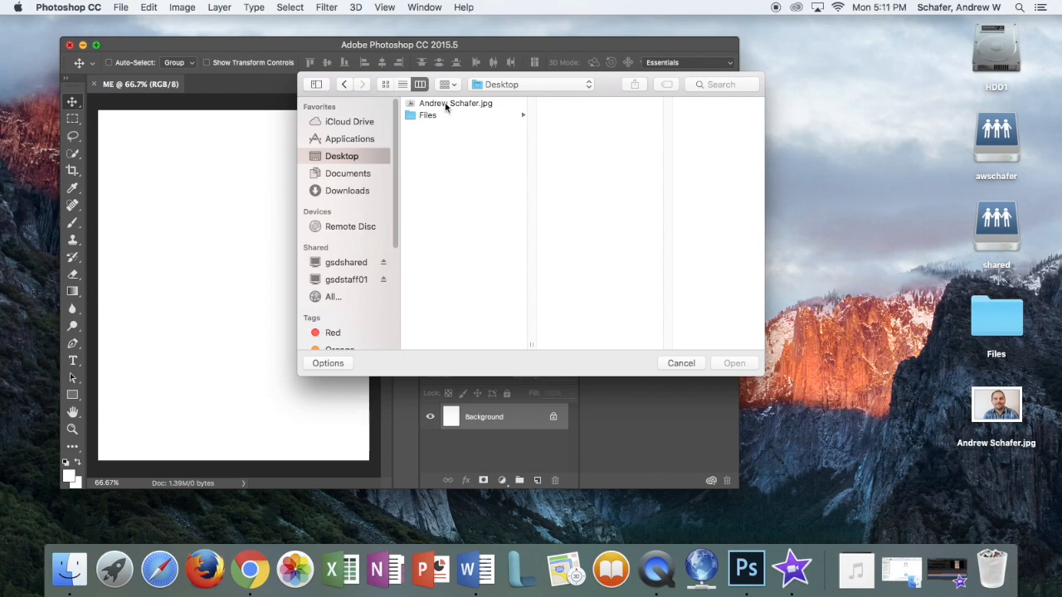
left_click(445, 104)
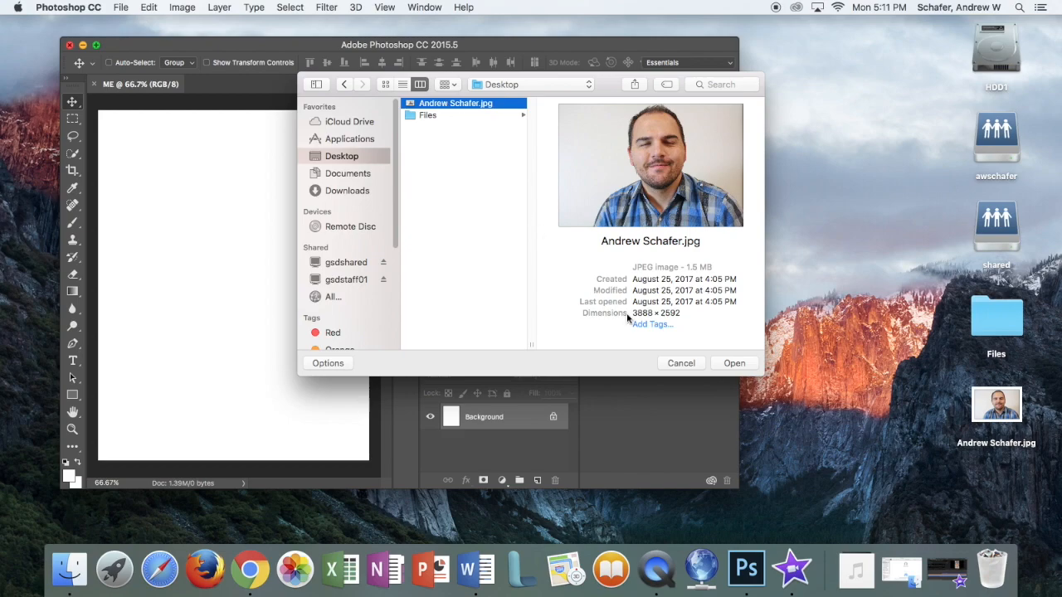
left_click(735, 366)
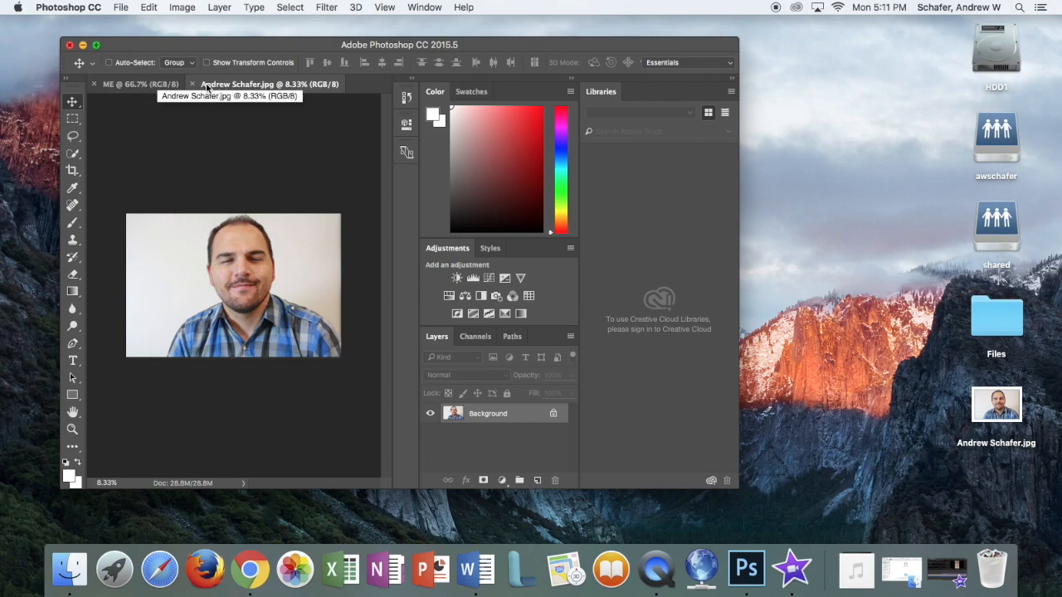
Step: Switch between the blank ME document and the portrait photo, ending on the photo
left_click(143, 85)
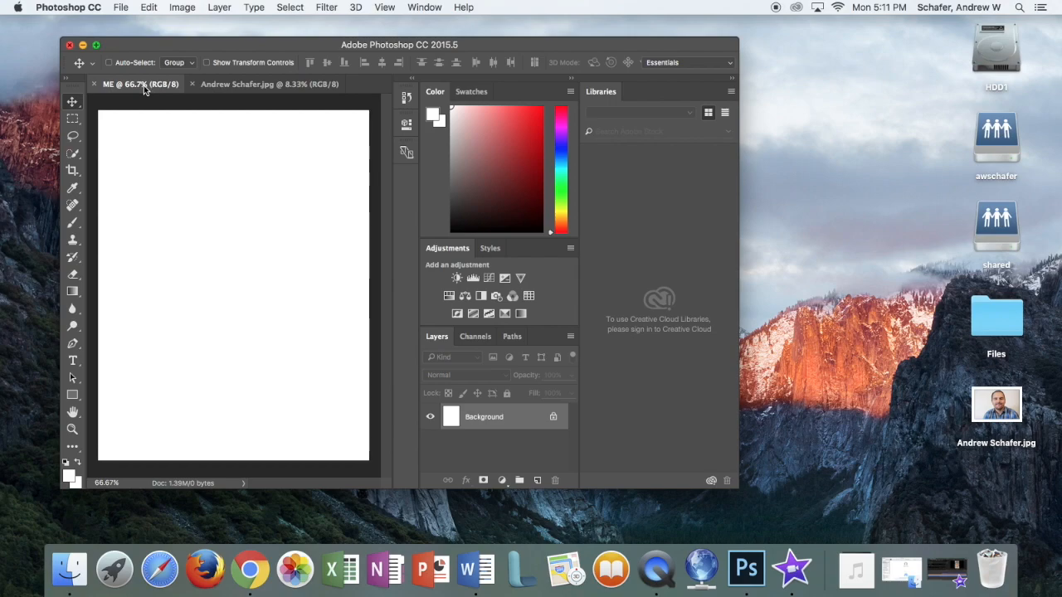
left_click(219, 84)
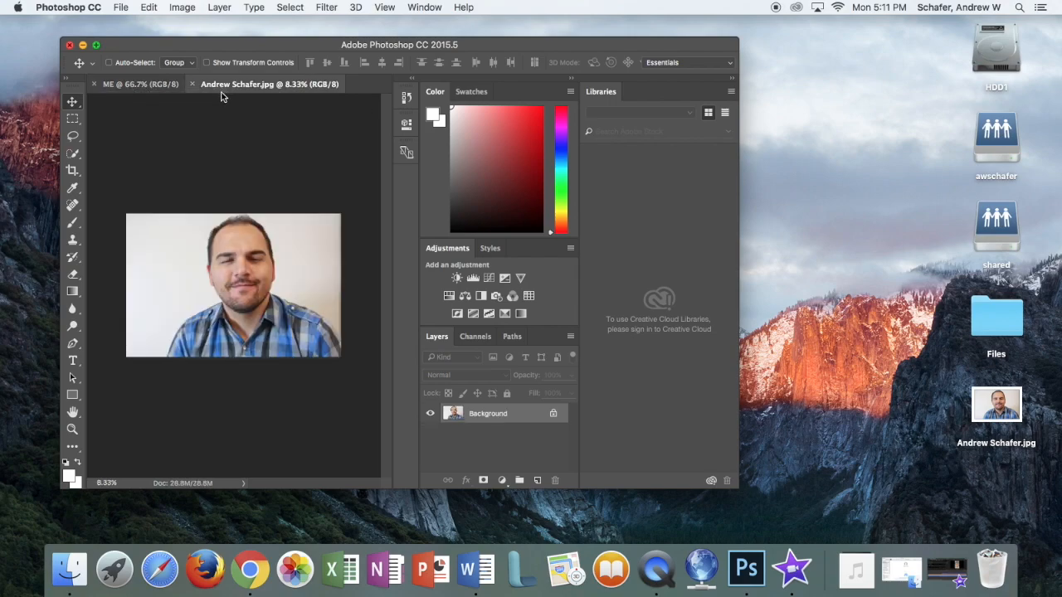
left_click(142, 84)
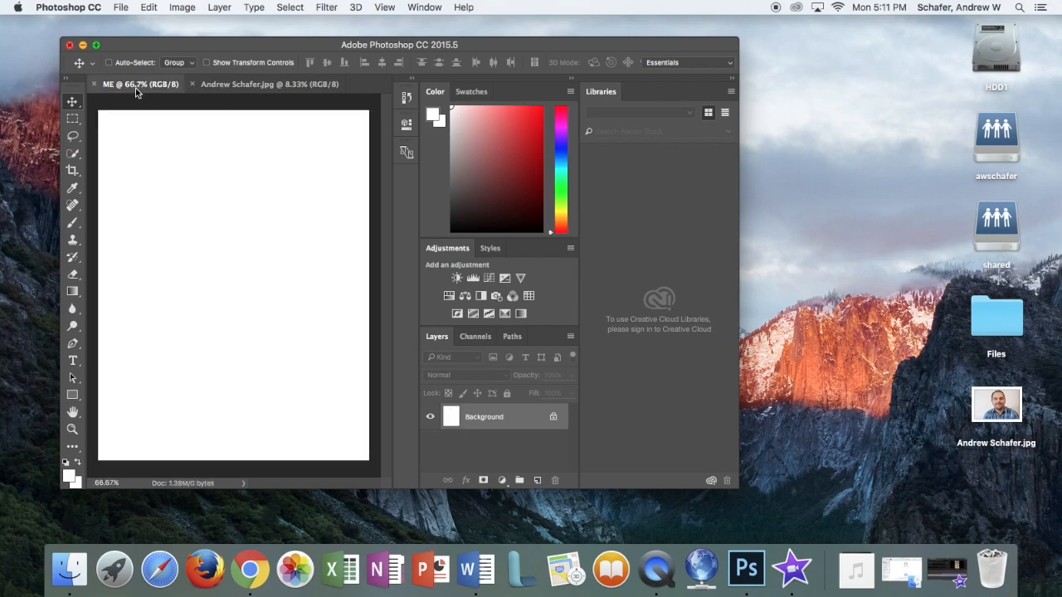
left_click(233, 85)
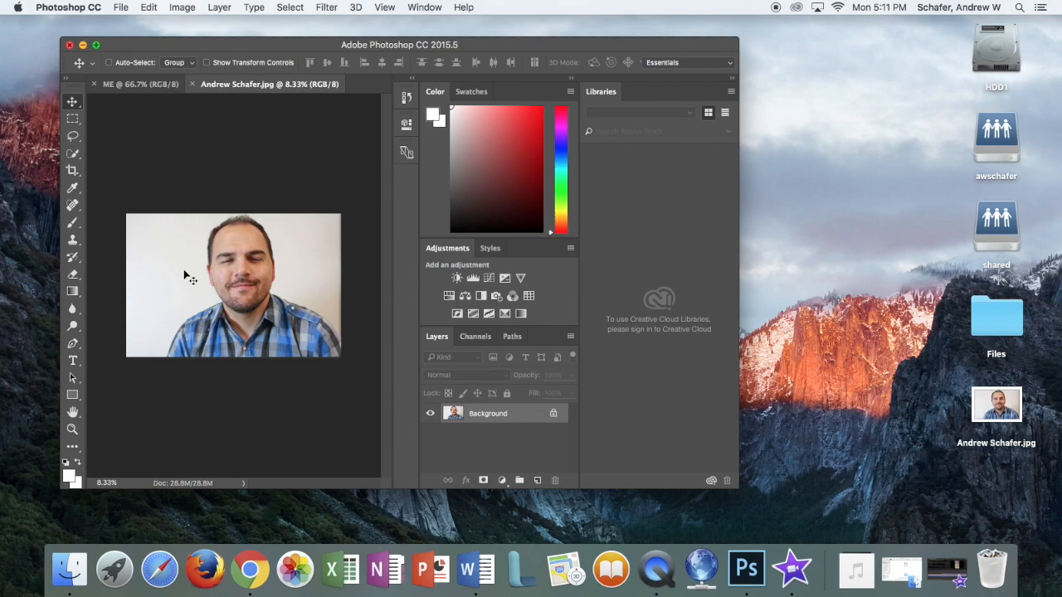
Step: Unlock the portrait photo's Background layer and move the photo down and to the right on its canvas
left_click_drag(217, 297, 241, 197)
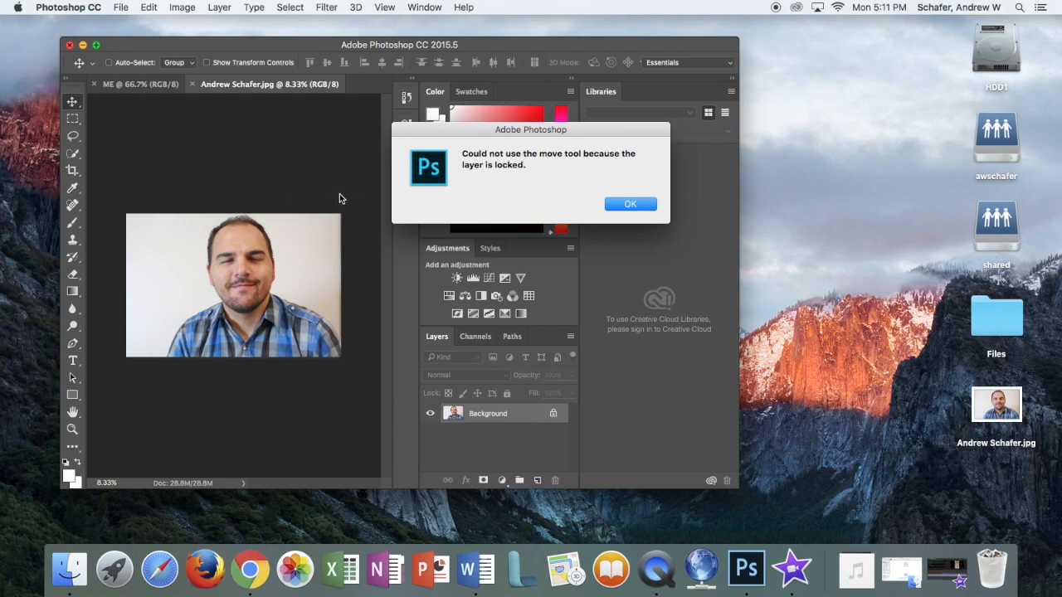
left_click(633, 205)
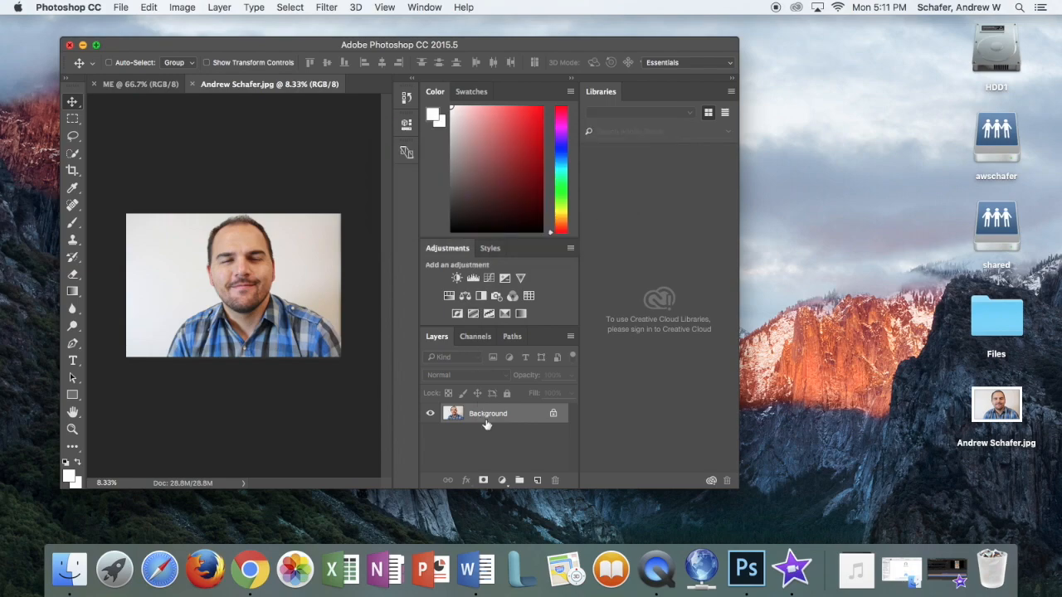
left_click(555, 415)
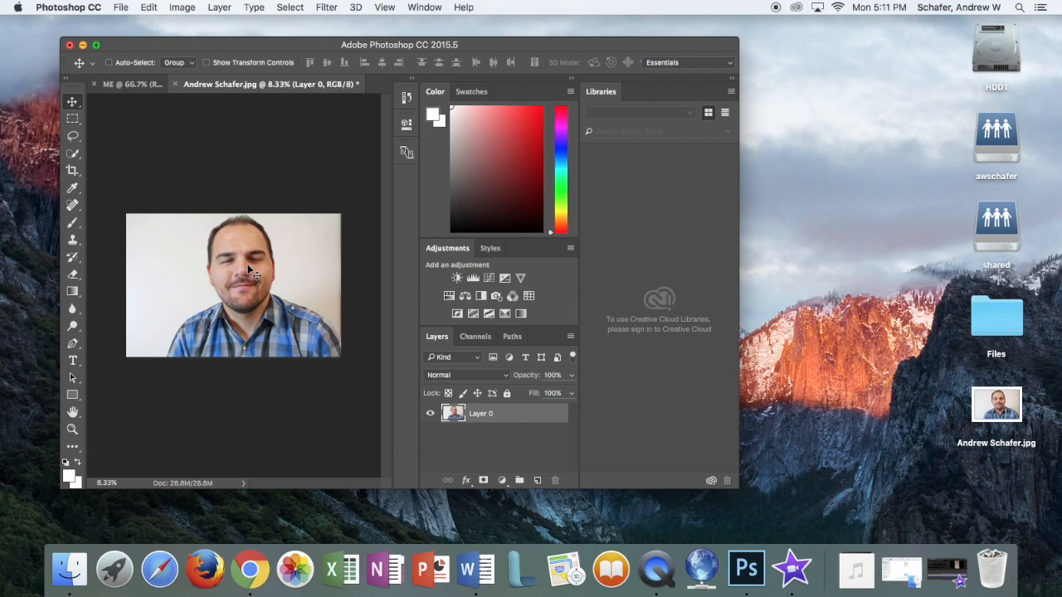
left_click_drag(236, 273, 255, 303)
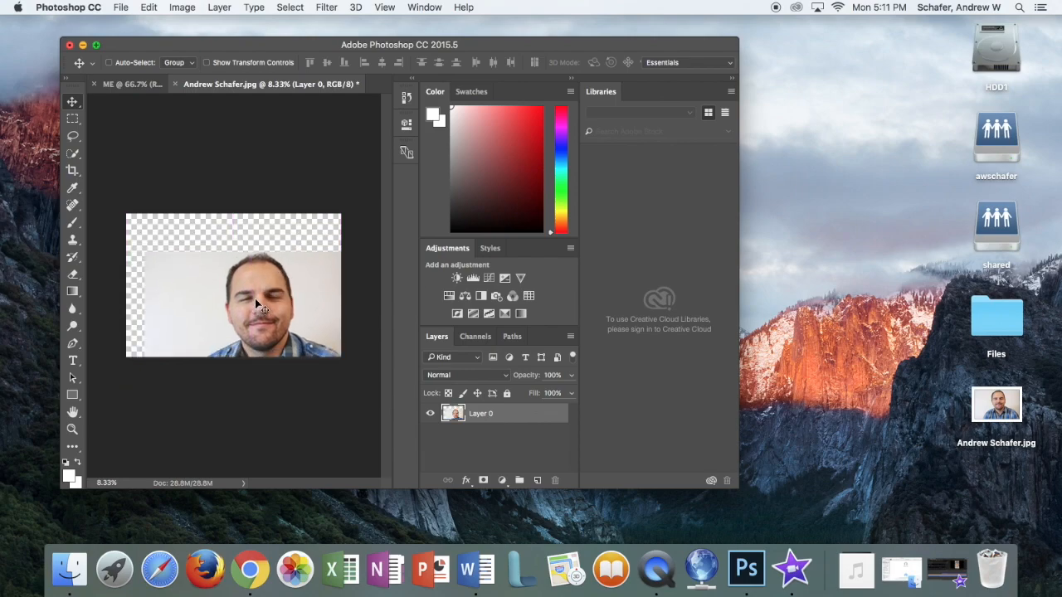
Step: Undo and redo the photo layer's move several times, finishing with the move redone
key("super")
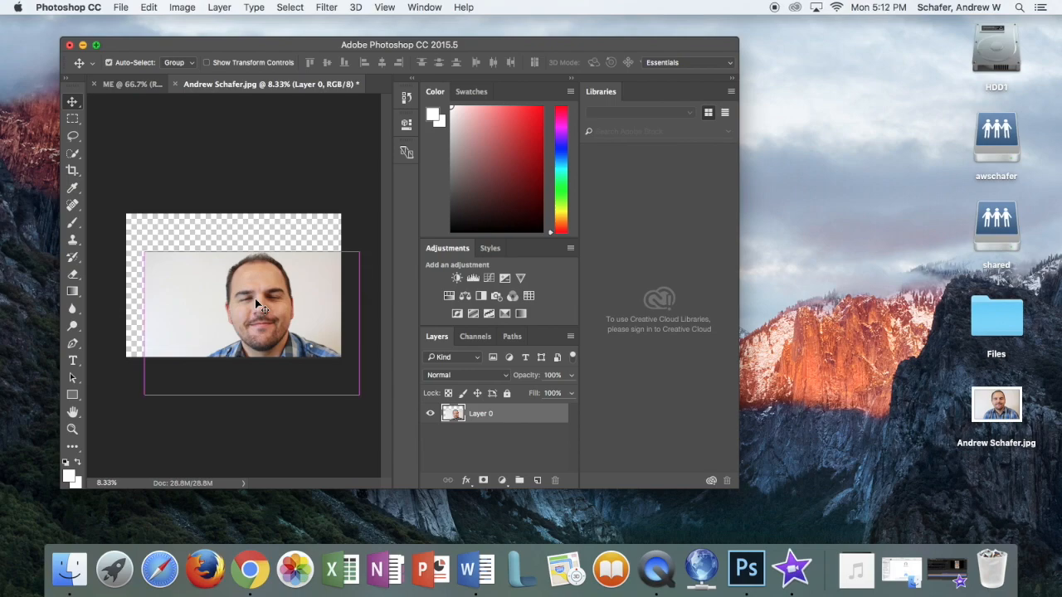
key("super+z")
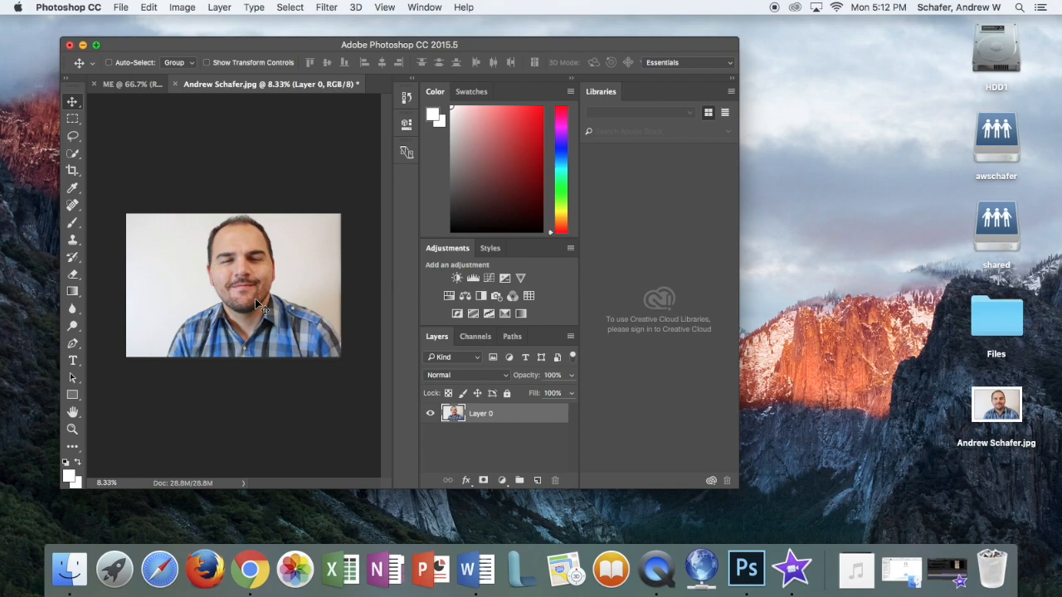
key("super+shift+z")
key("super+shift+z")
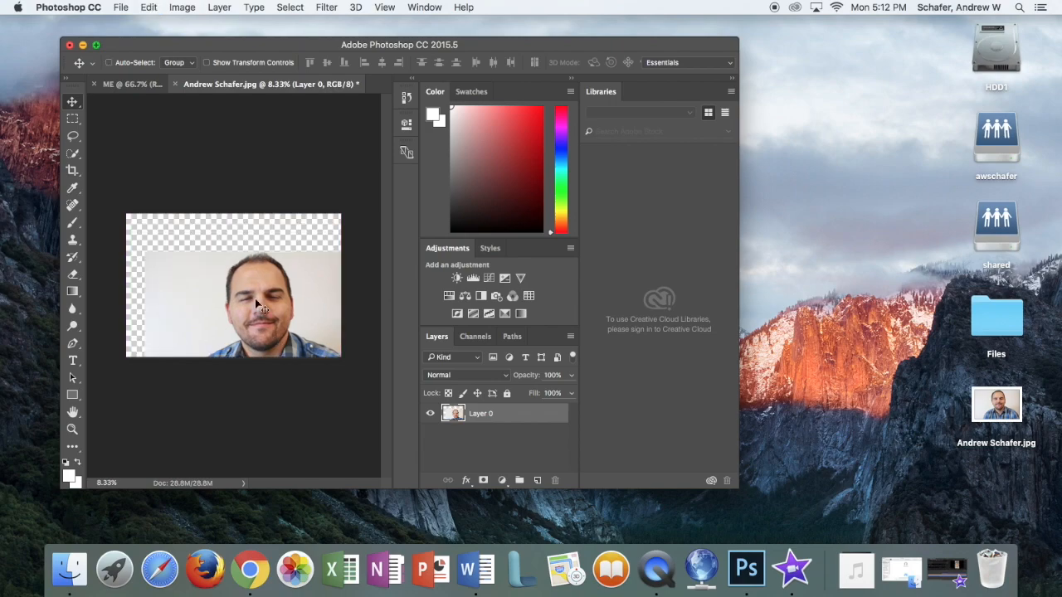
key("super+z")
key("super+z")
key("super+z")
key("super+z")
key("super+z")
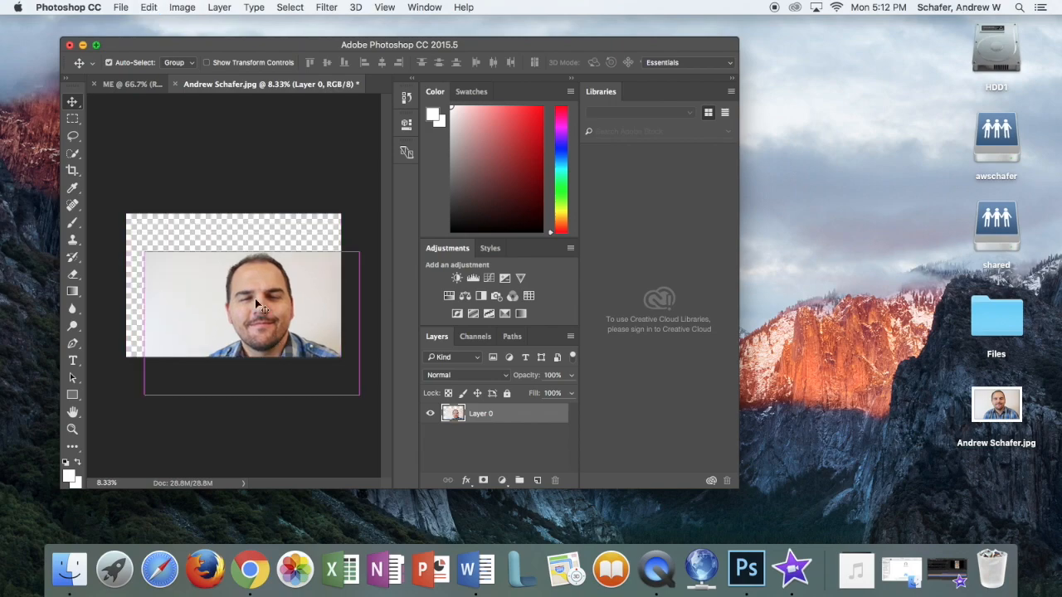
key("super+shift+z")
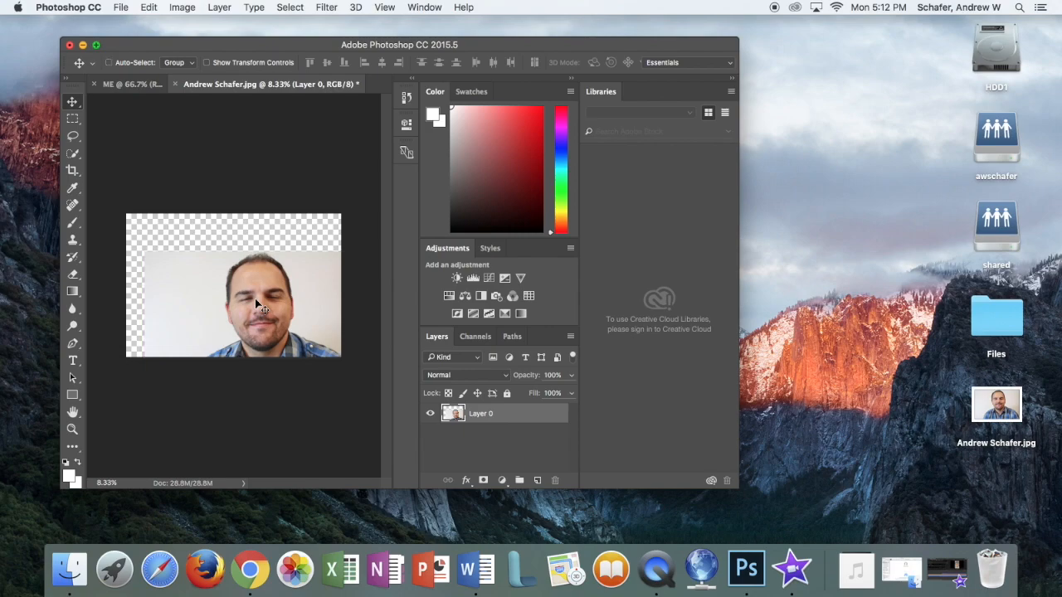
Step: Draw a rounded freehand Lasso selection over the face and the background beside it
key("l")
mouse_move(253, 264)
left_mouse_down()
mouse_move(192, 283)
mouse_move(285, 338)
mouse_move(272, 275)
mouse_move(245, 267)
left_mouse_up()
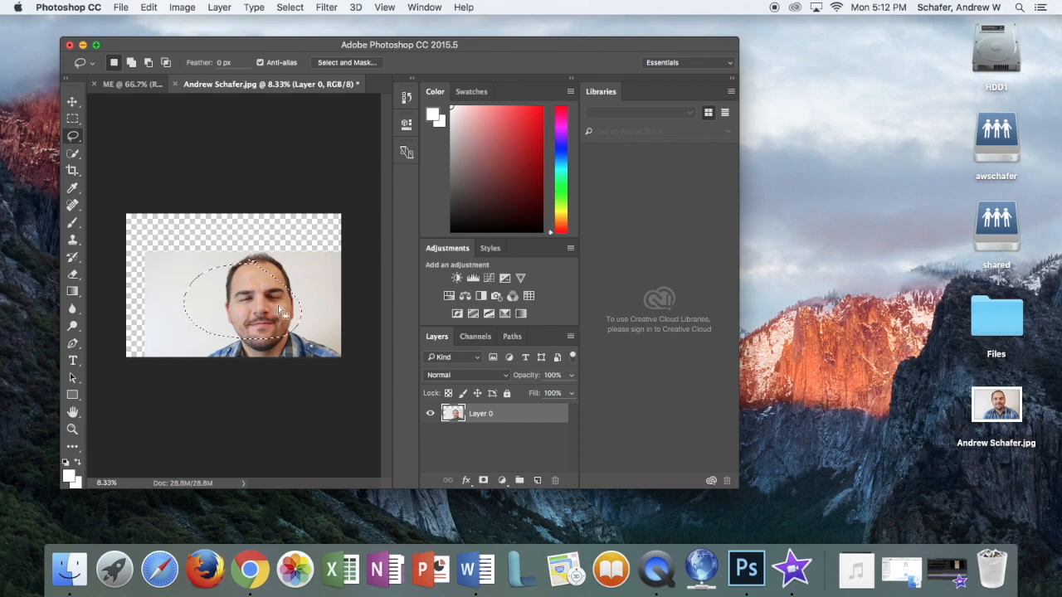
Step: Delete the lasso-selected area, undo and redo the deletion, and step back to the photo's original position with no selection
key("Delete")
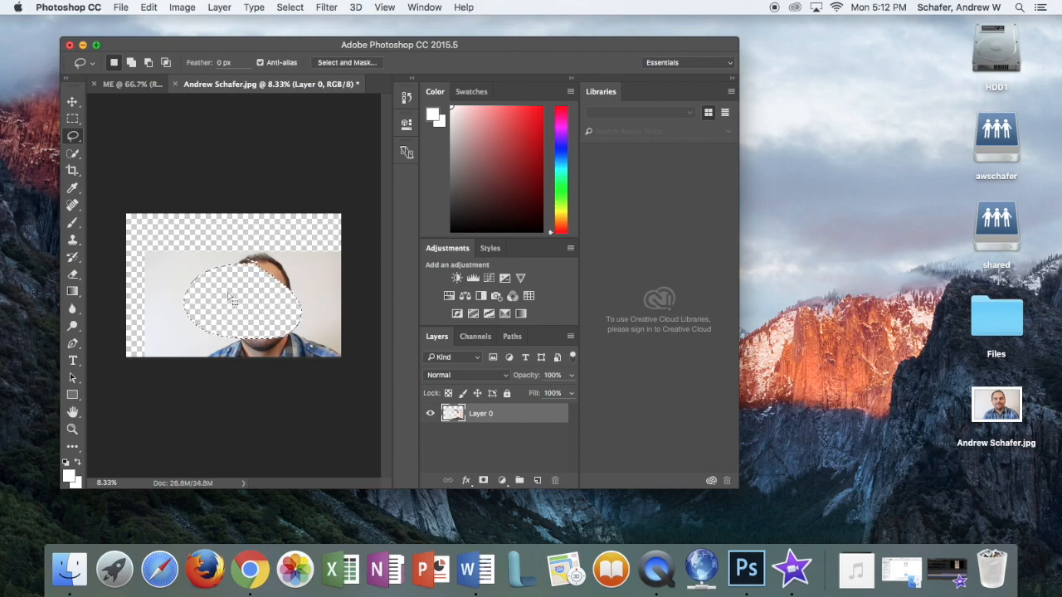
key("super+z")
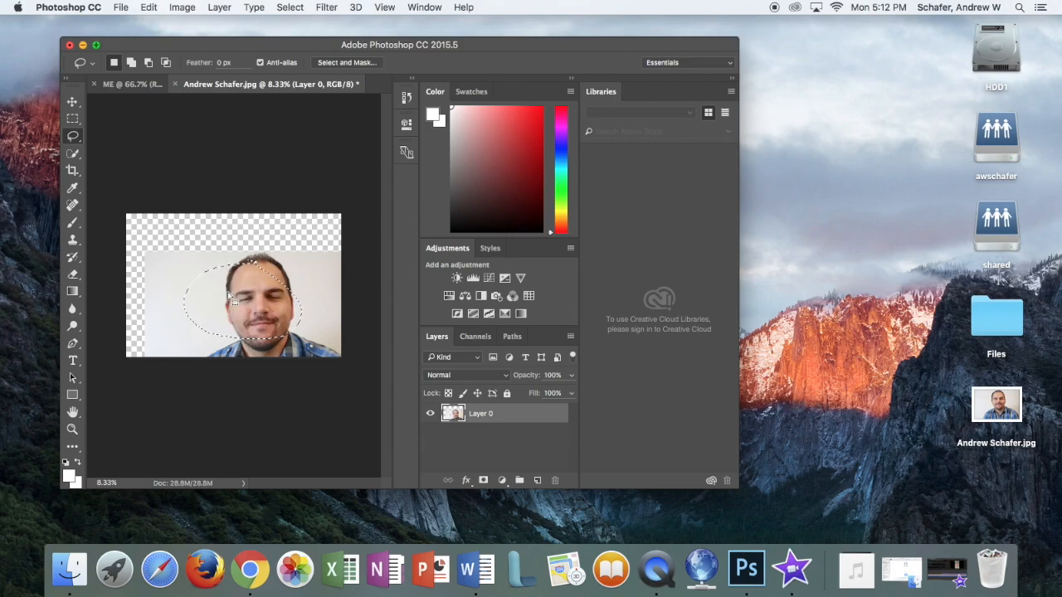
key("super+z")
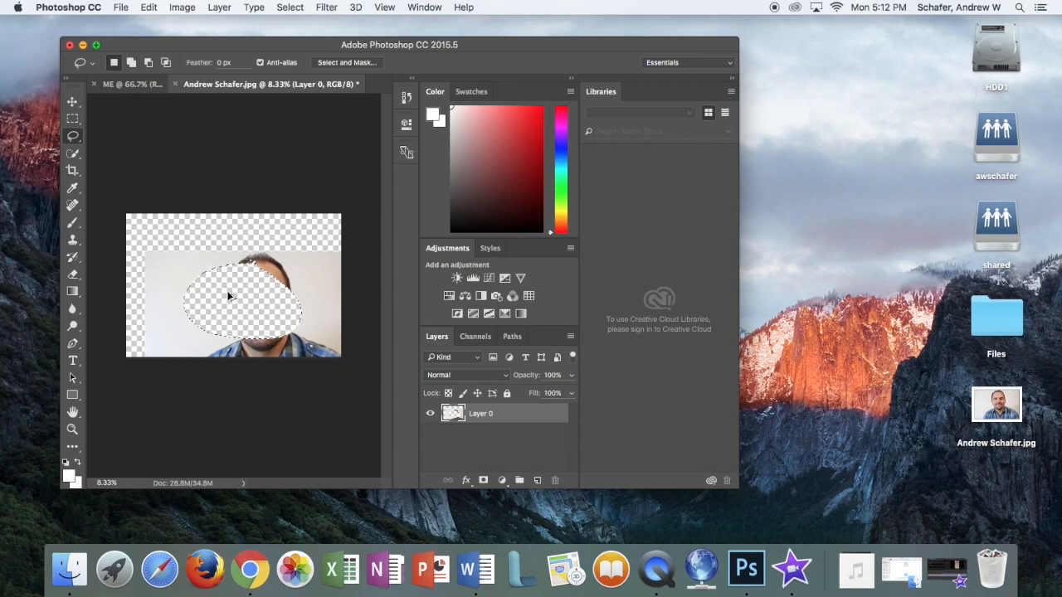
key("super+z")
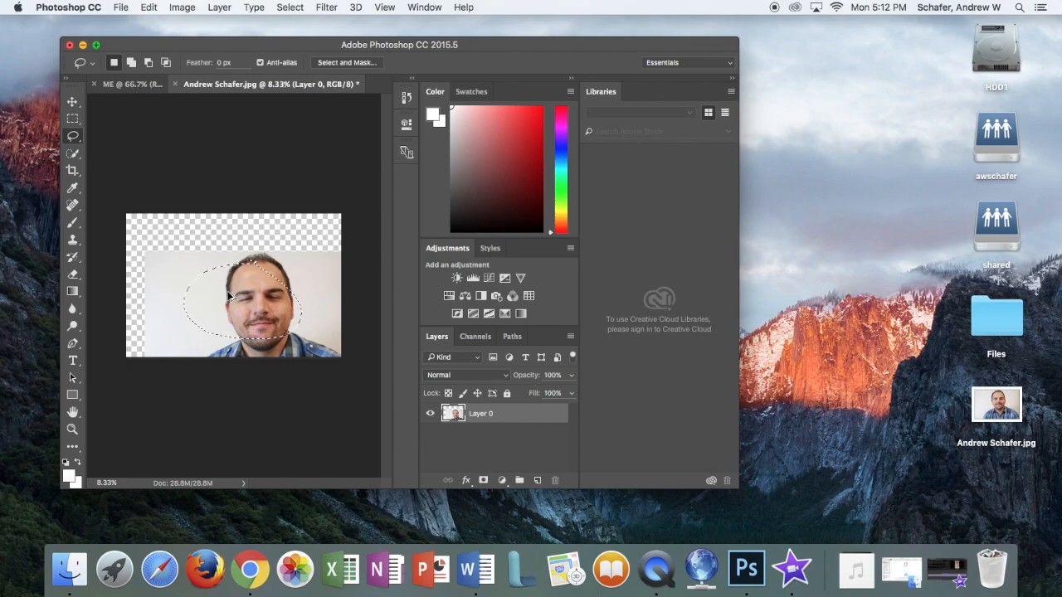
key("super+z")
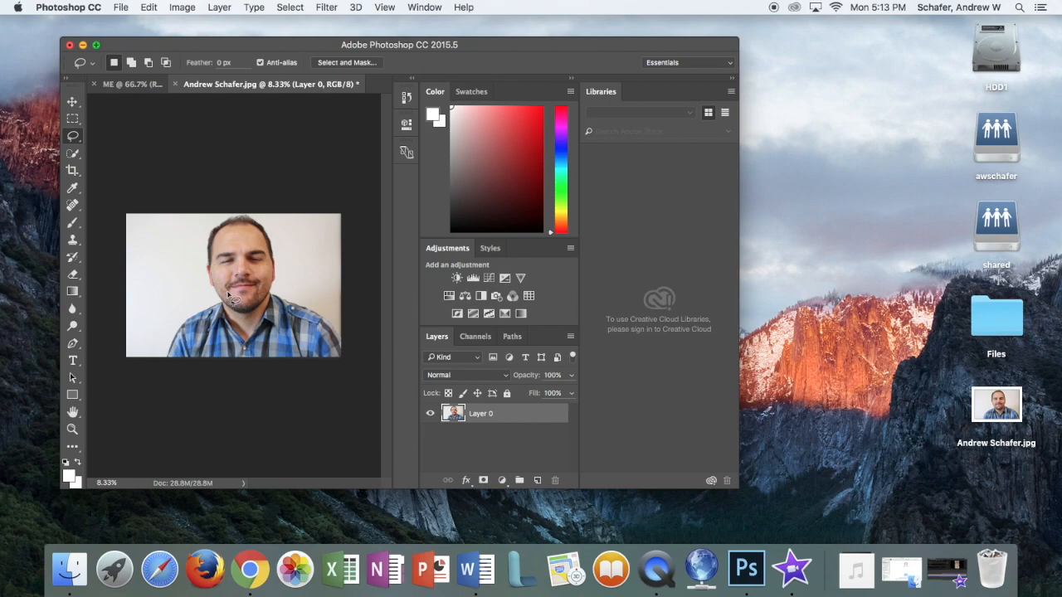
Step: Move the full-size photo into the ME document, undo the transfer and return to the portrait photo
key("v")
left_click_drag(231, 299, 246, 277)
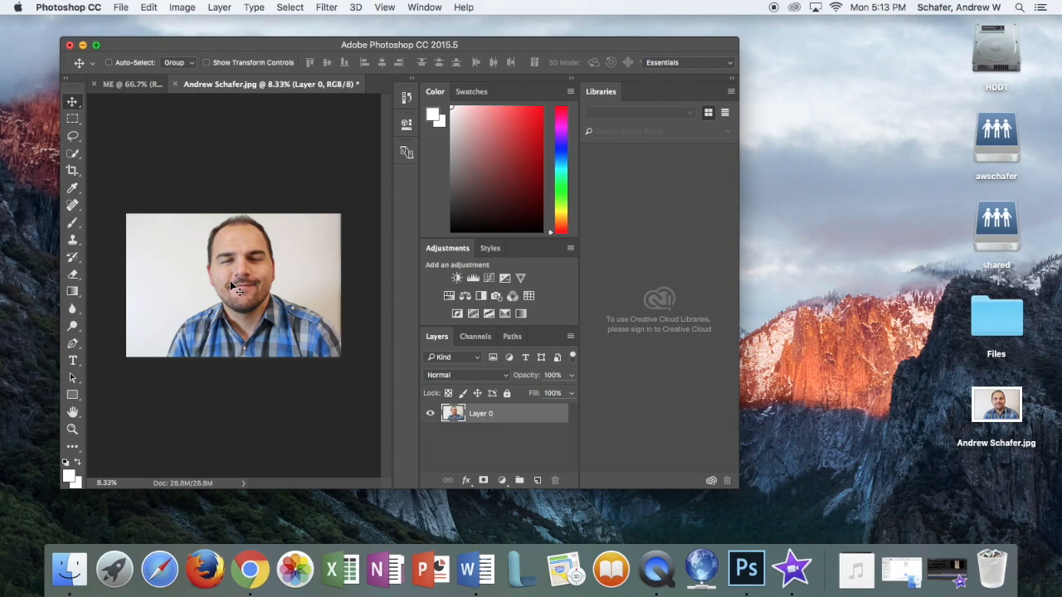
mouse_move(235, 292)
left_mouse_down()
mouse_move(223, 225)
mouse_move(153, 79)
mouse_move(137, 88)
mouse_move(231, 299)
left_mouse_up()
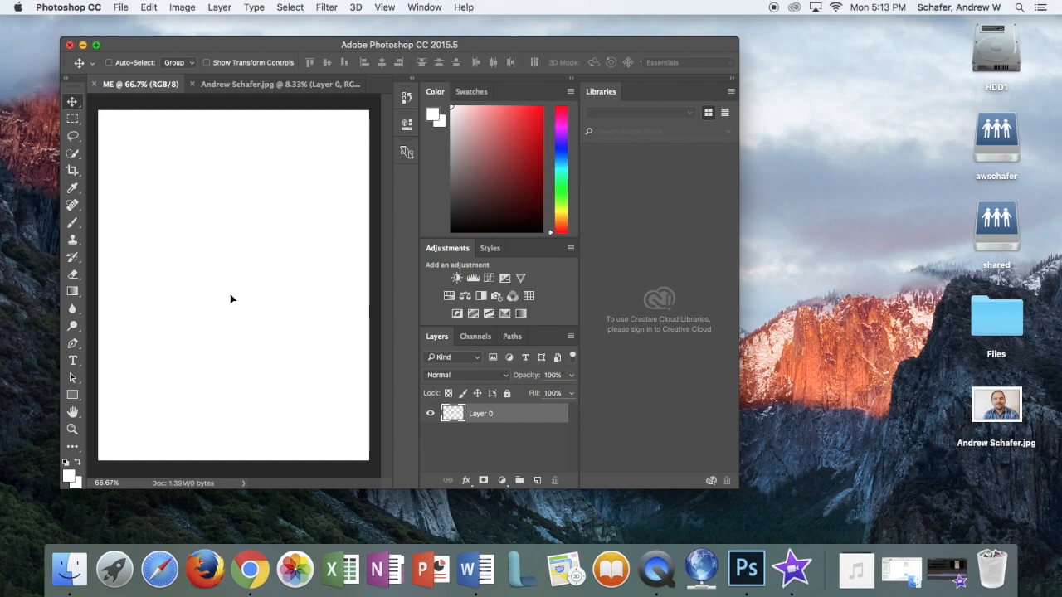
left_click_drag(230, 299, 231, 299)
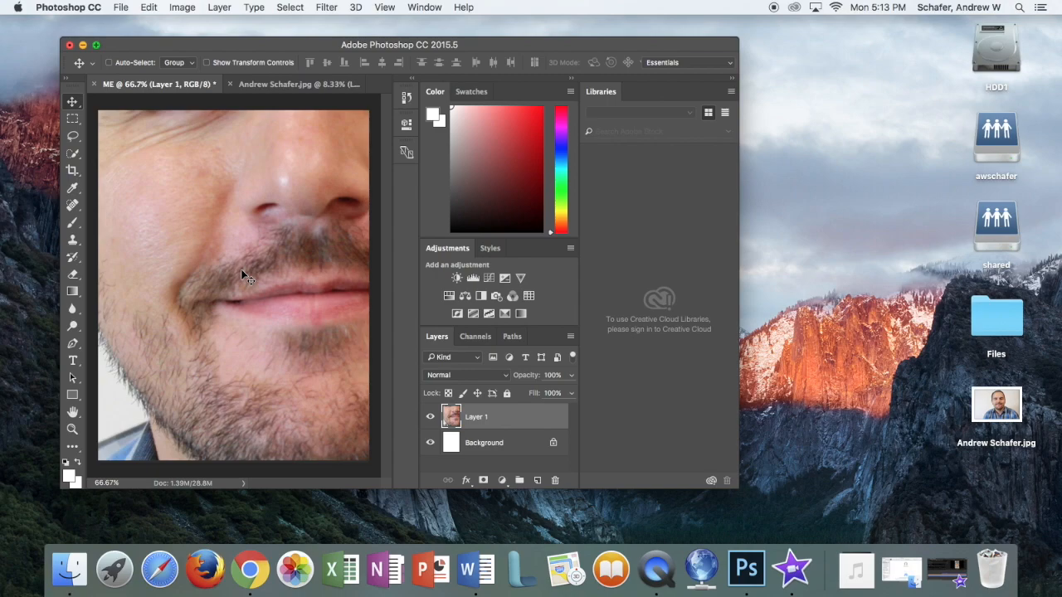
key("super")
key("super+z")
left_click(233, 87)
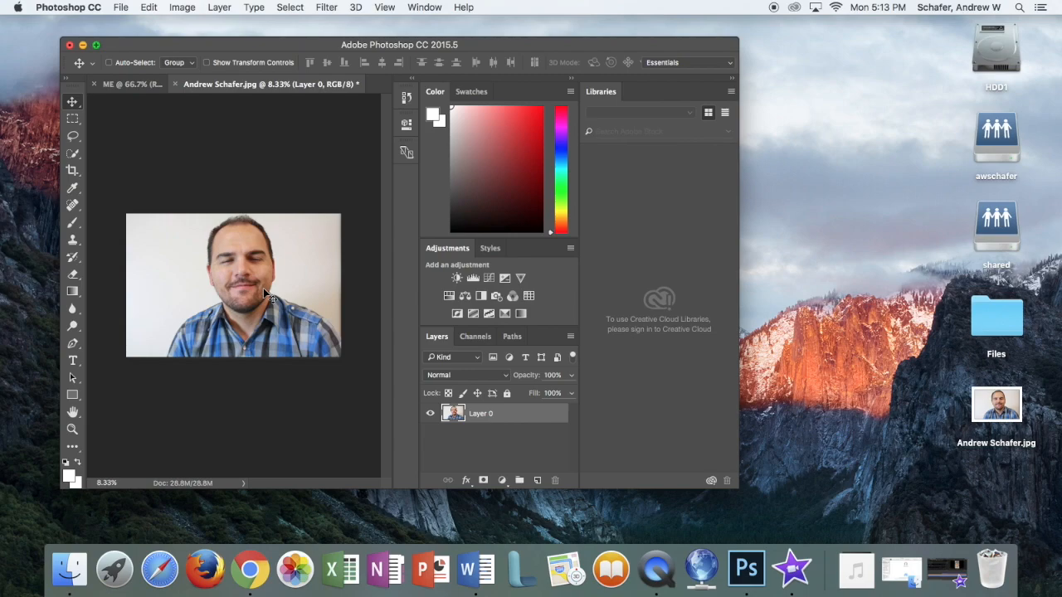
Step: Squash the photo layer to about 40% of its height with Free Transform, apply it and undo the distortion
key("super+t")
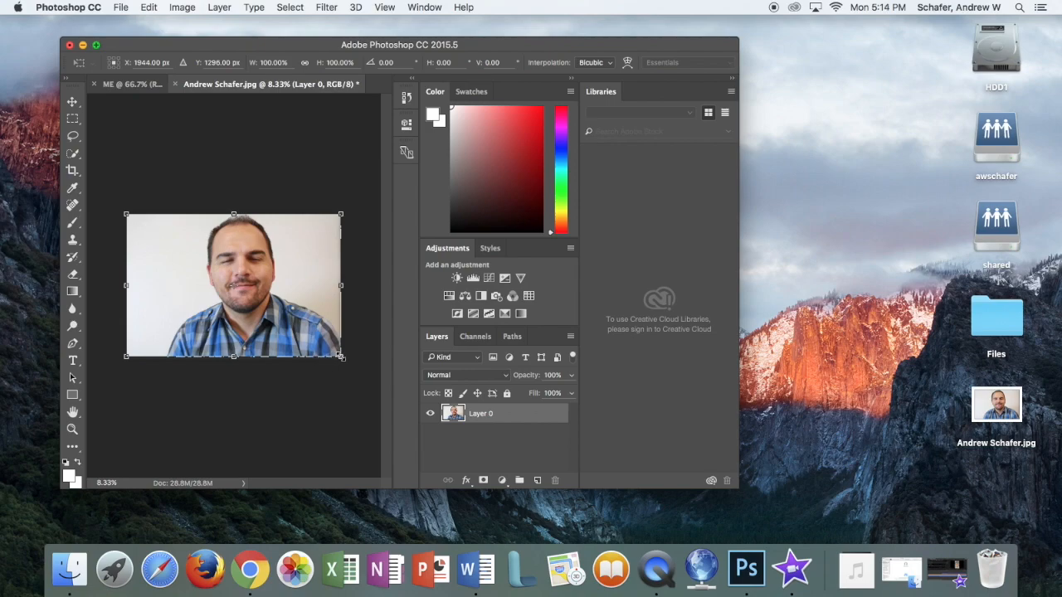
left_click_drag(340, 356, 340, 271)
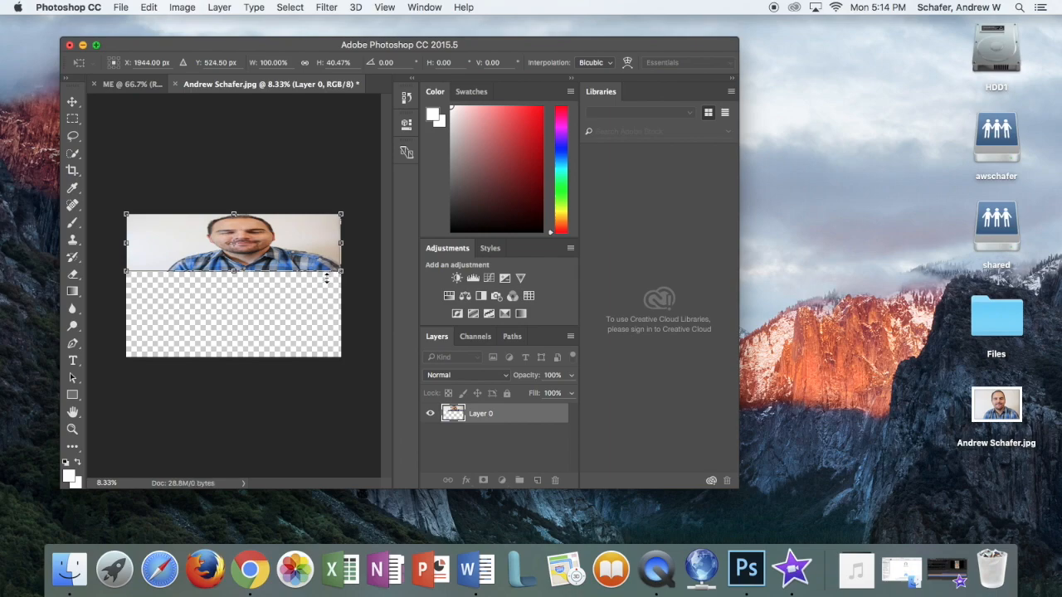
key("Return")
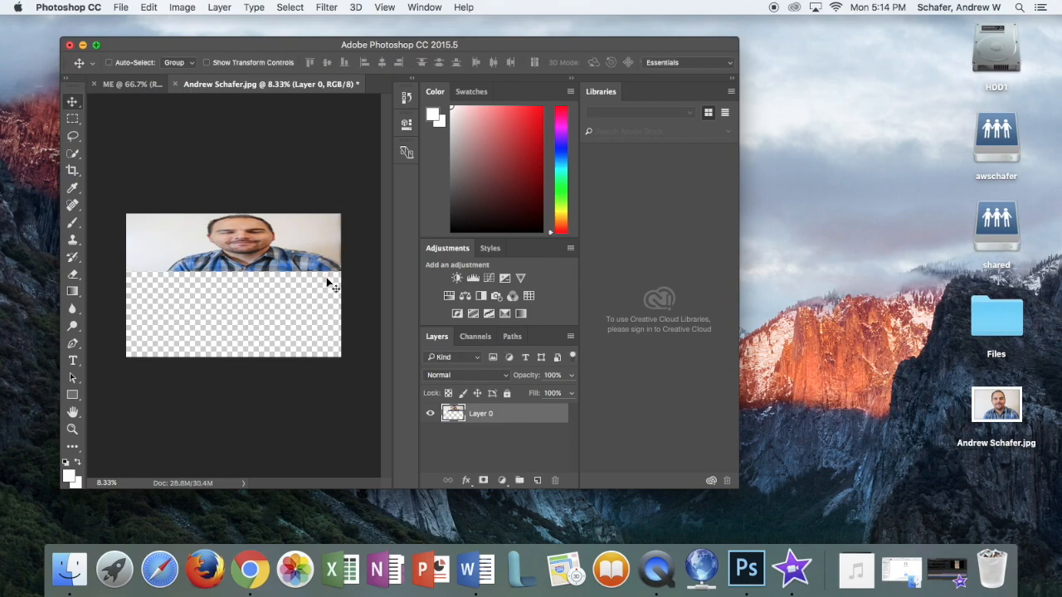
key("super+z")
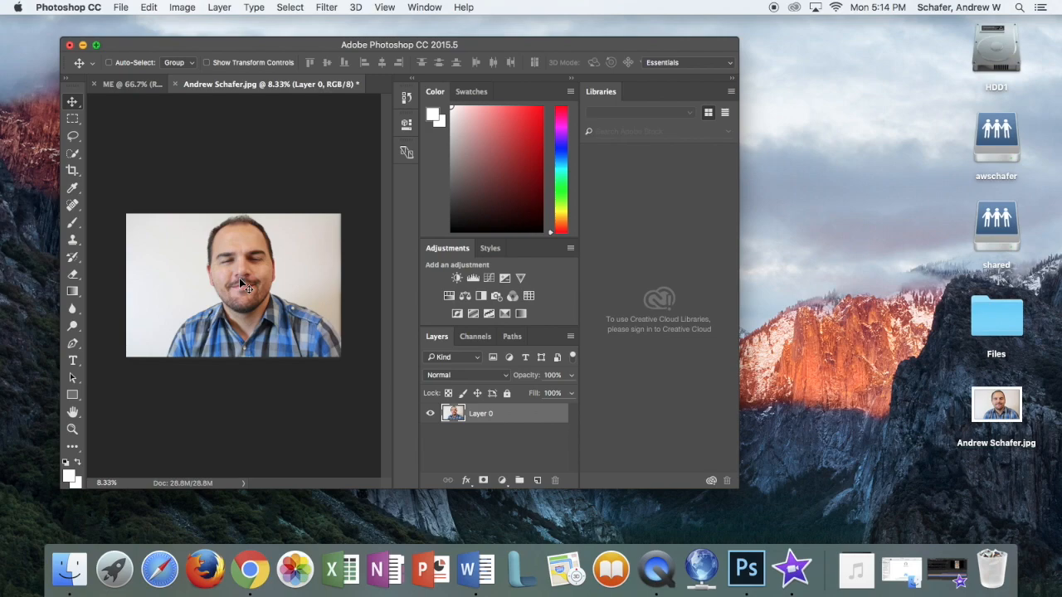
Step: Scale the photo layer proportionally to about 14%, roughly 7.7 x 5.1 inches, with Free Transform and apply it
key("super+t")
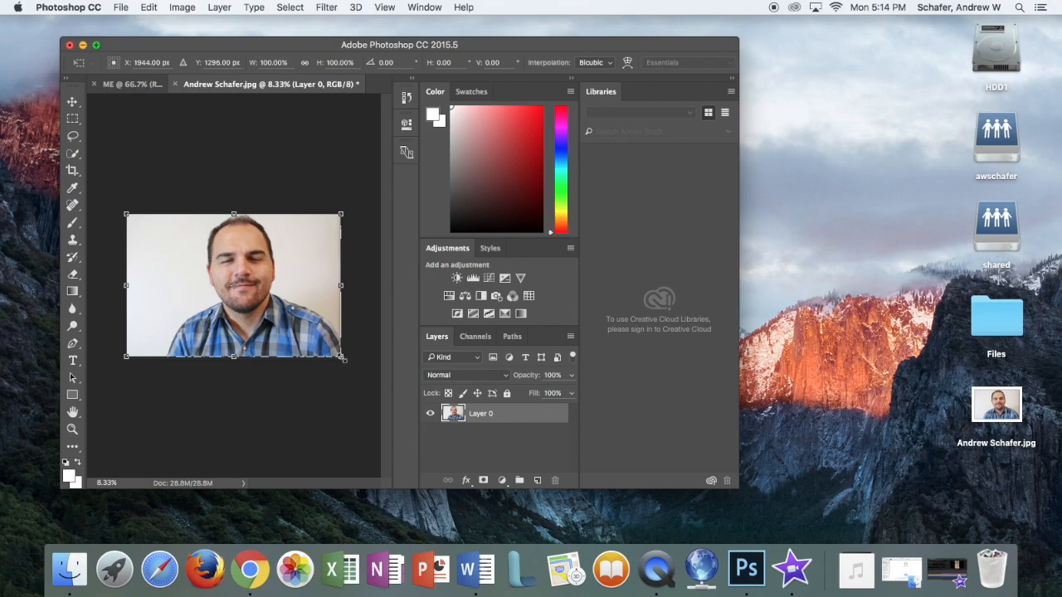
left_click_drag(343, 358, 258, 306)
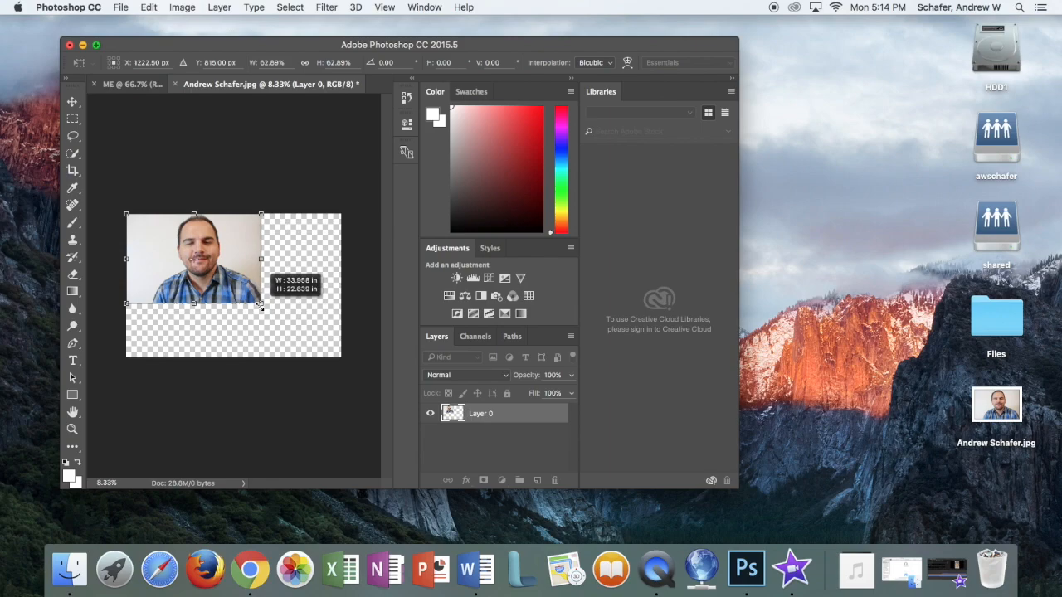
left_click_drag(260, 306, 145, 249)
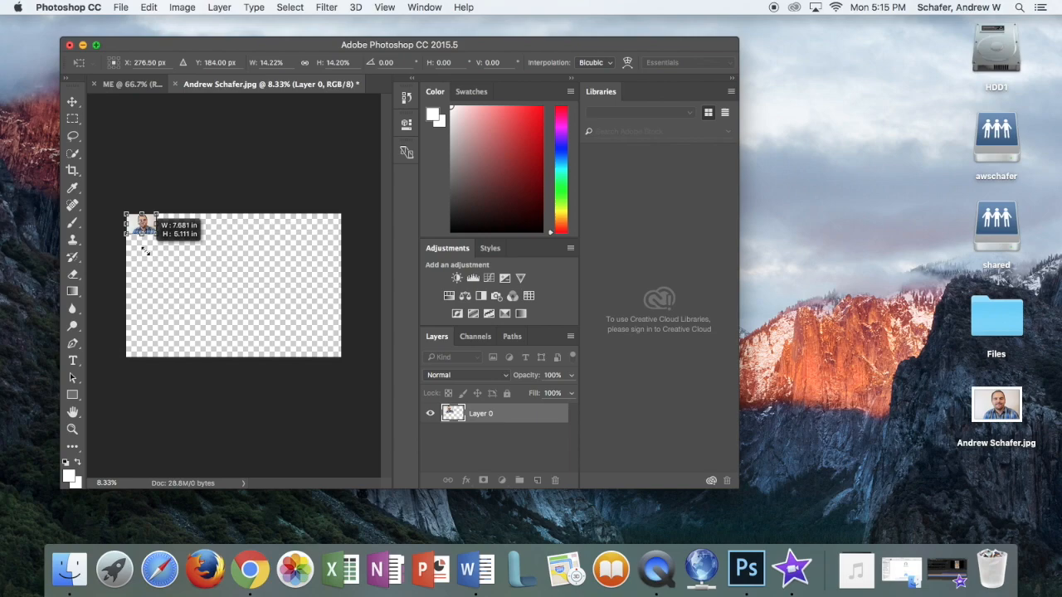
left_click_drag(145, 251, 145, 251)
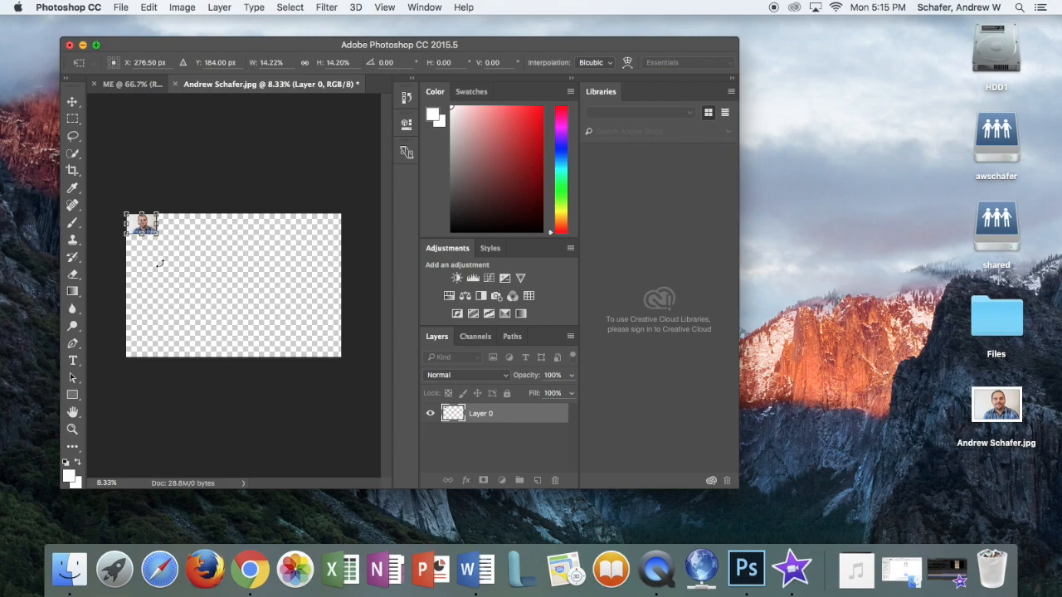
key("Return")
Step: Move the reduced photo to the middle of its canvas, and transfer it into the centre of the ME document's page
left_click_drag(148, 230, 242, 281)
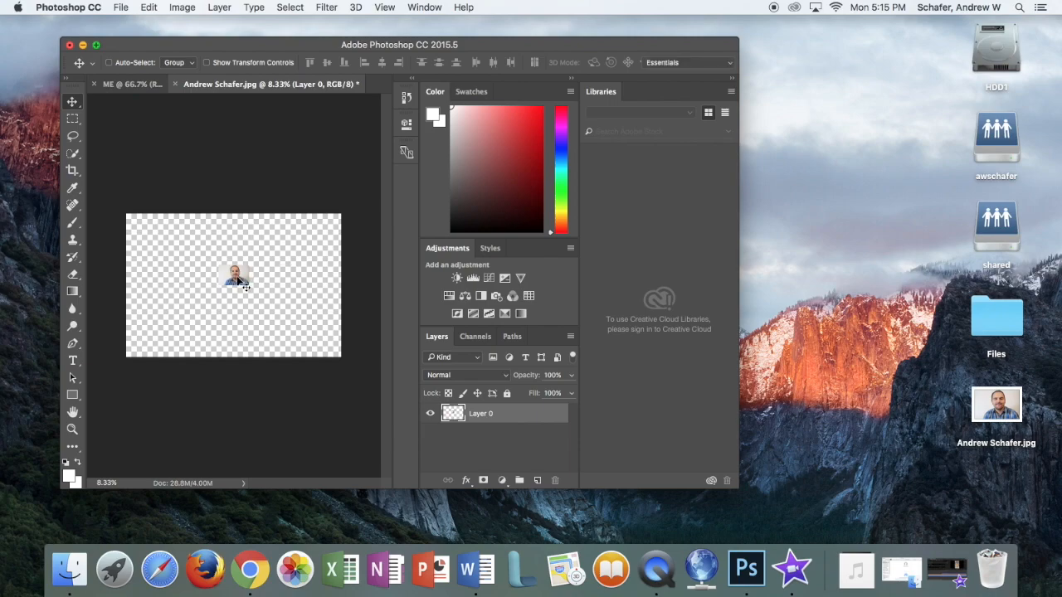
left_click_drag(241, 282, 167, 138)
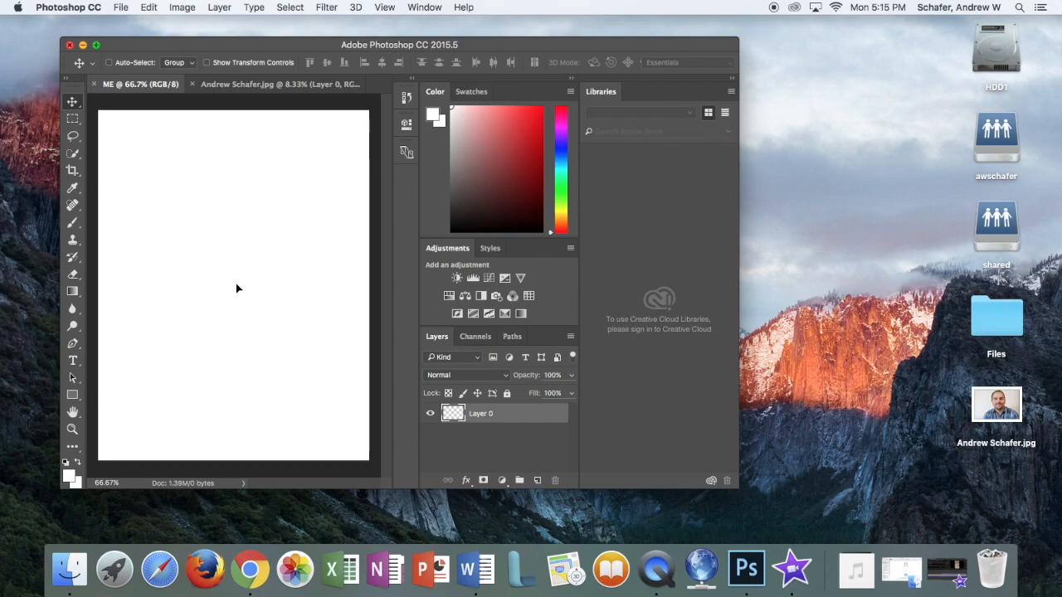
left_click_drag(236, 288, 202, 274)
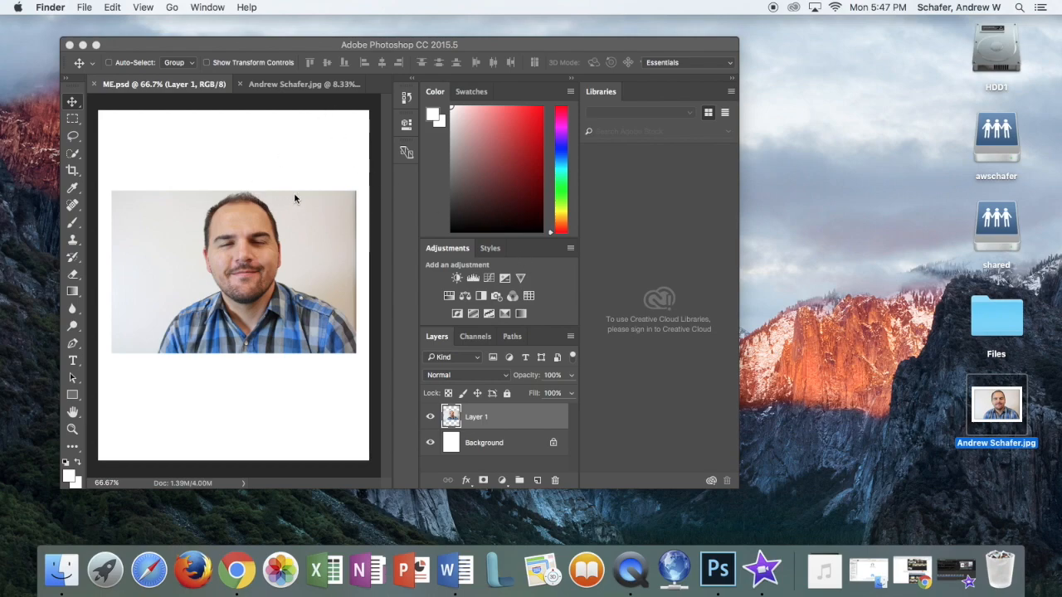
Step: Bring Photoshop to the front, switch to the Finder desktop and return to Photoshop
left_click(302, 44)
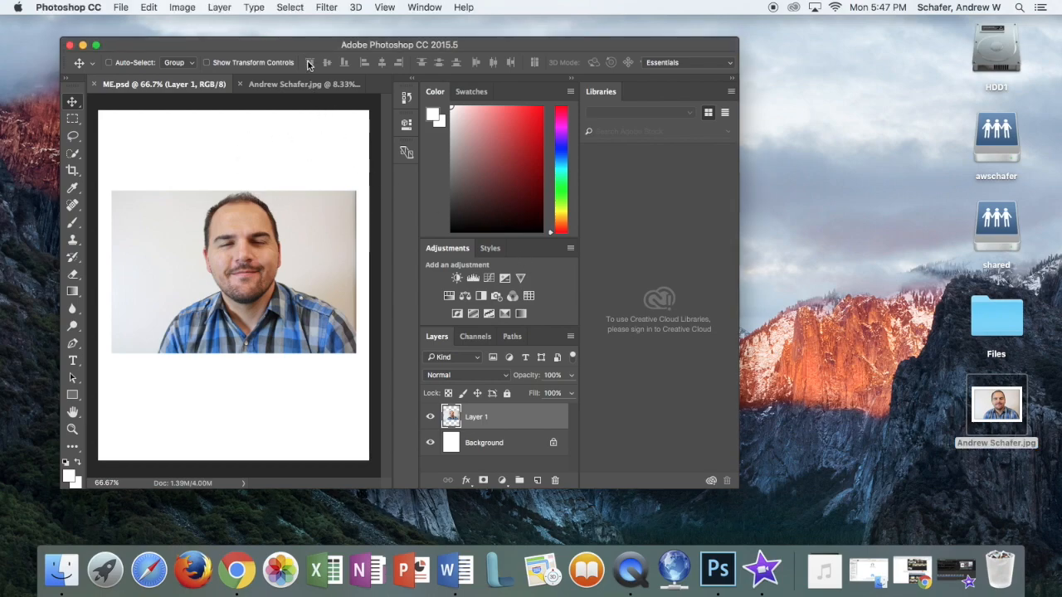
left_click(18, 83)
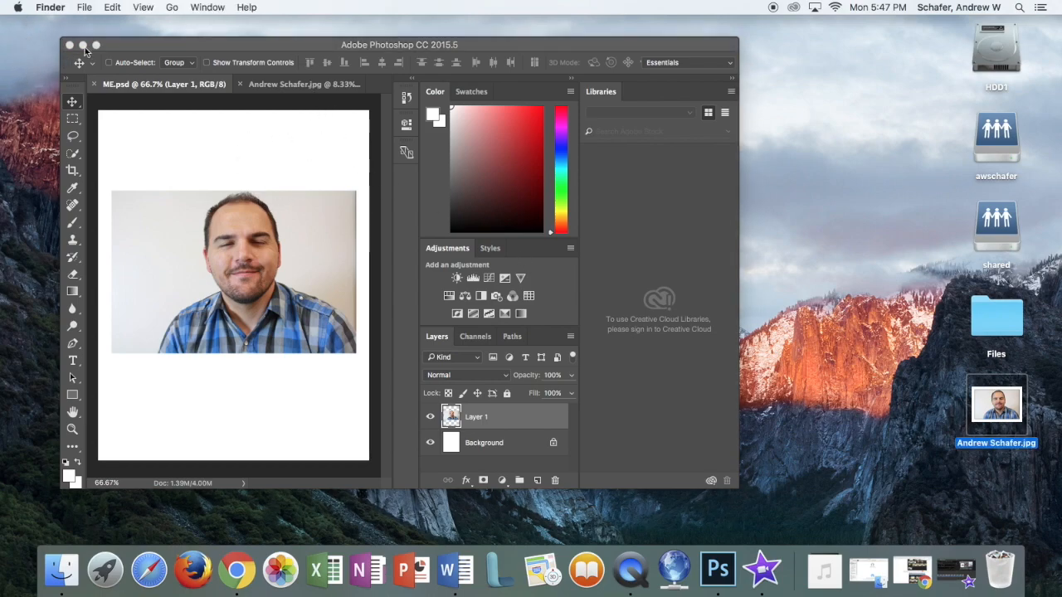
left_click(148, 44)
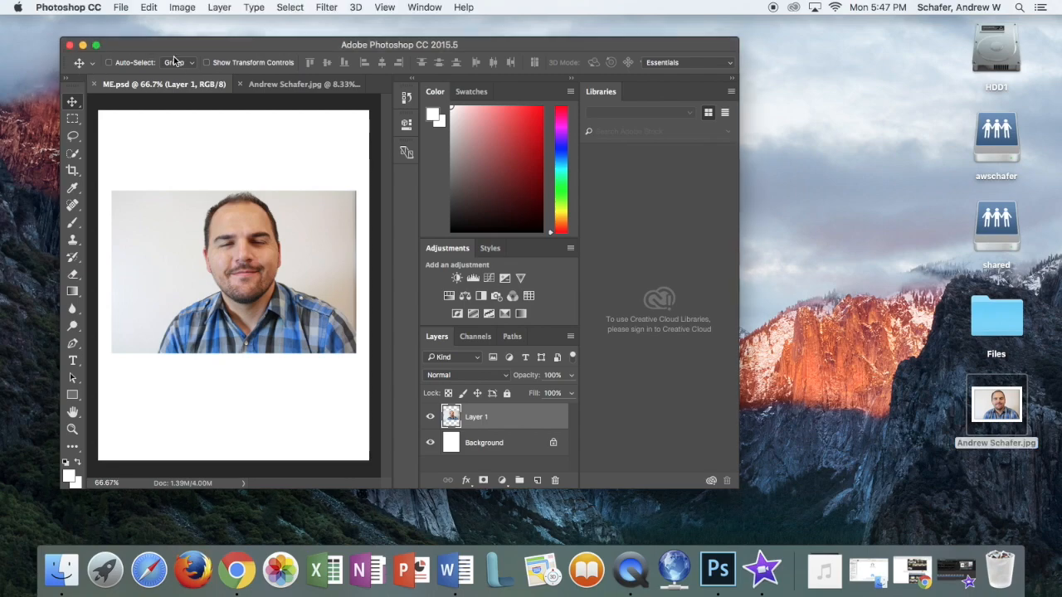
Step: Save the document to the Desktop as ME.psd in Photoshop format with layers and Maximize Compatibility on
left_click(122, 8)
mouse_move(142, 77)
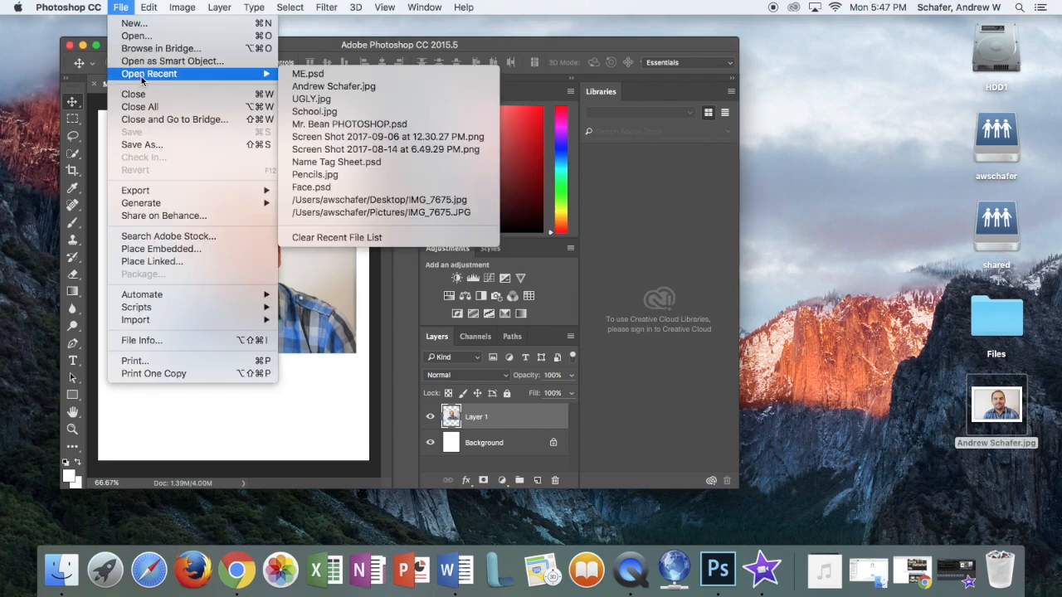
left_click(150, 147)
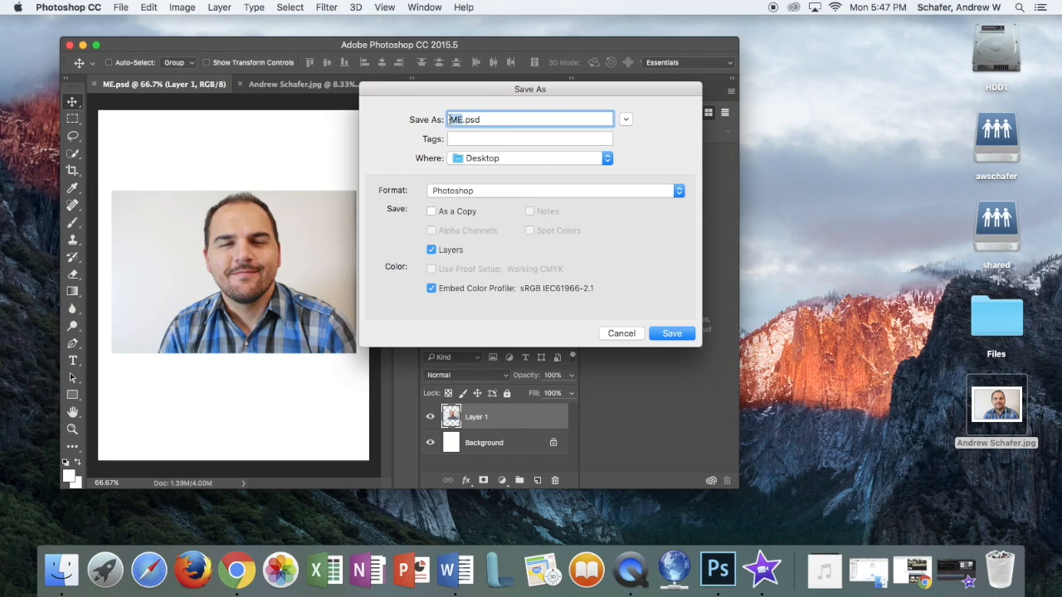
left_click(494, 158)
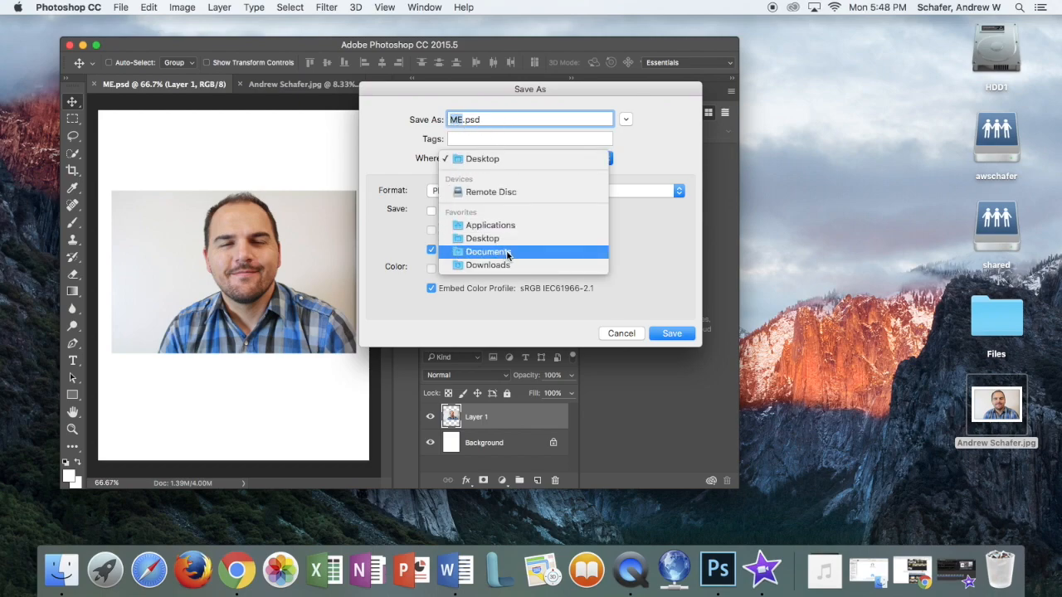
left_click(479, 239)
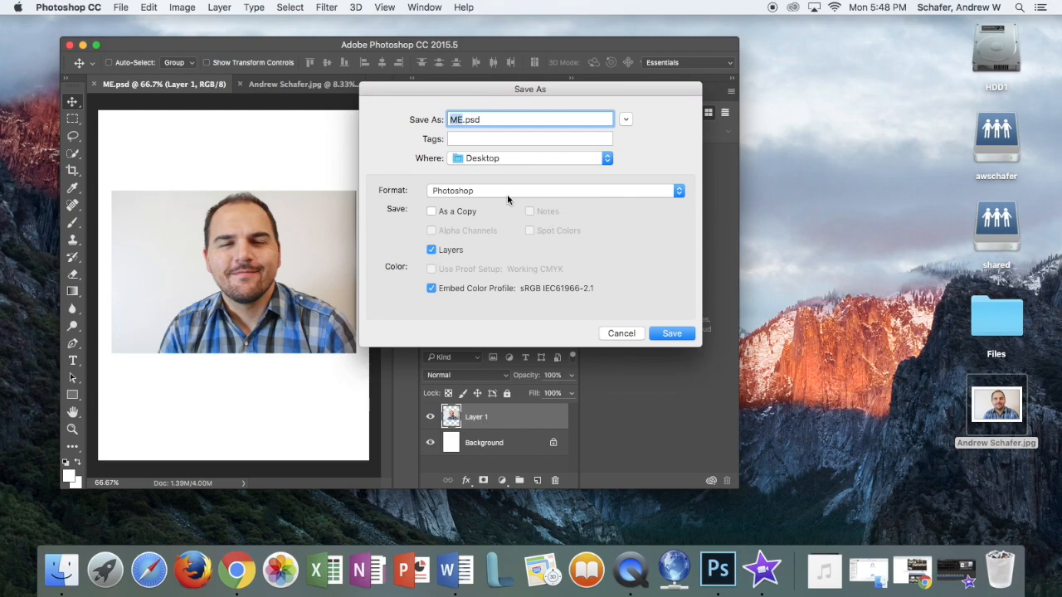
left_click(672, 334)
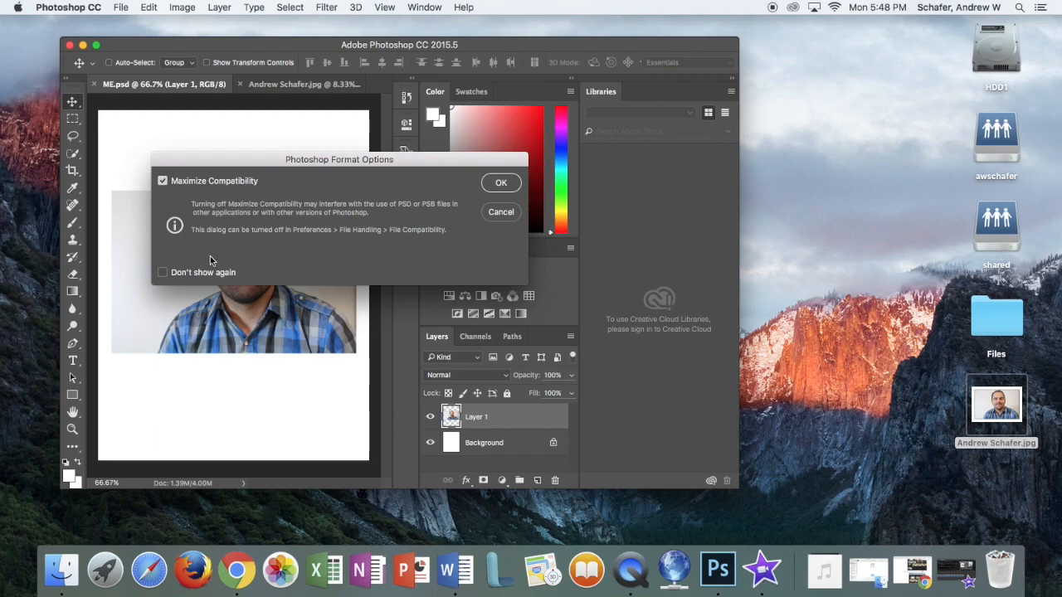
left_click(501, 184)
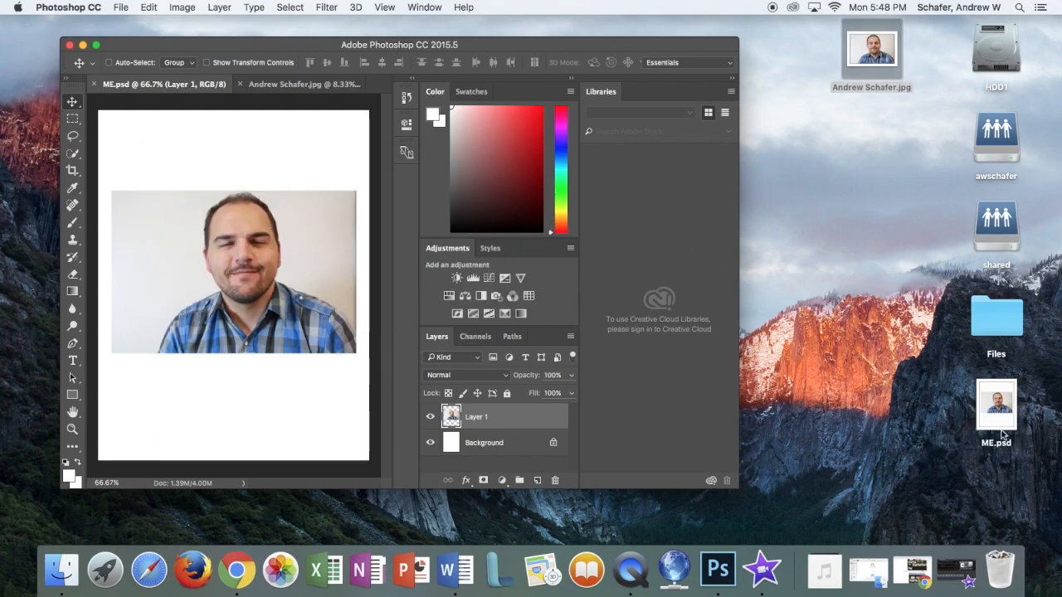
Step: Save a JPEG copy of the document to the Desktop as ME.jpg with quality 8 (High) and Baseline ("Standard")
left_click(122, 10)
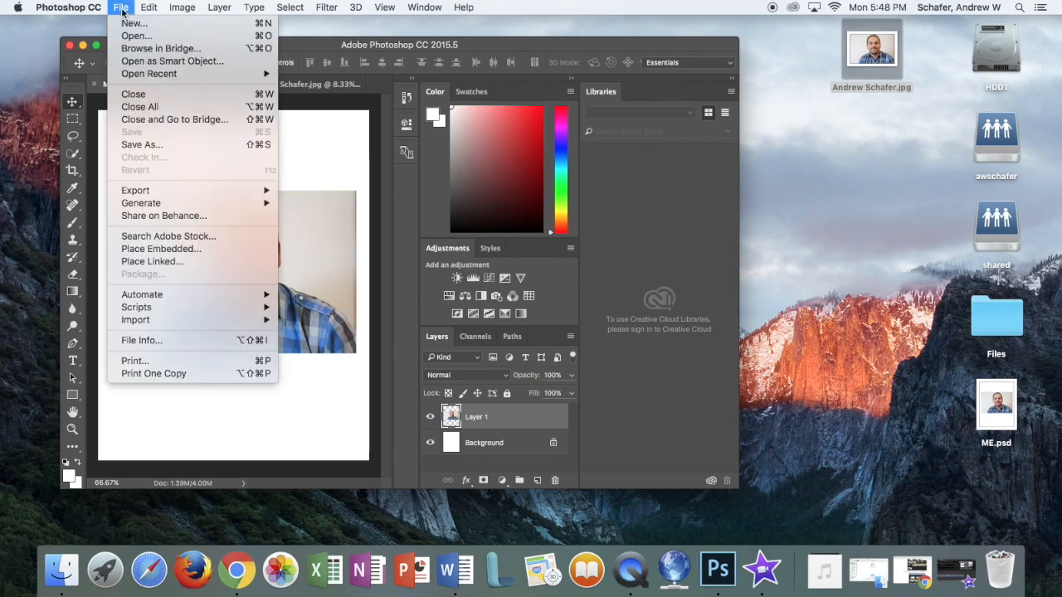
left_click(167, 147)
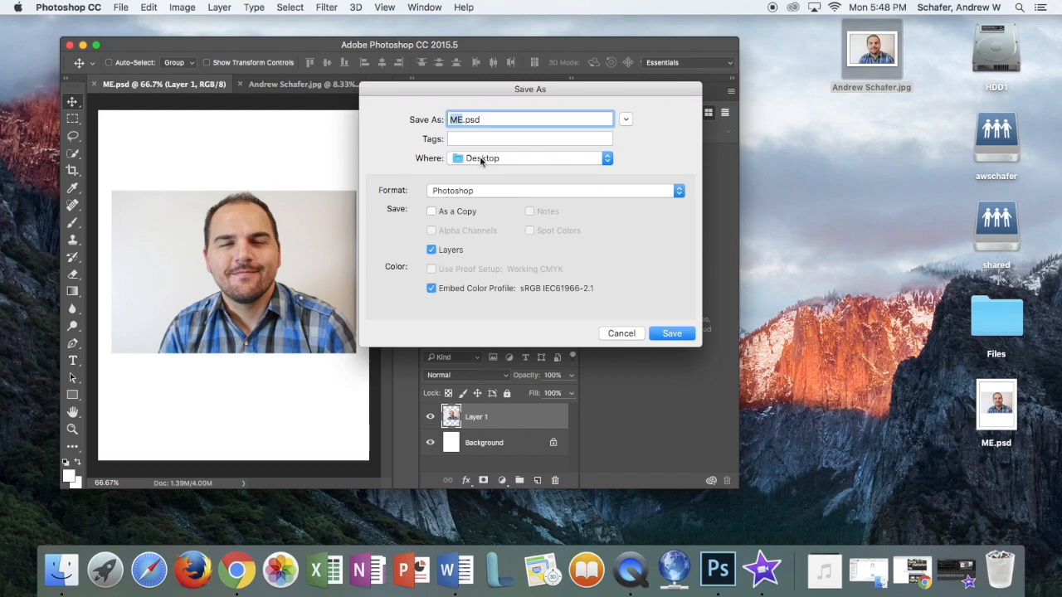
left_click(468, 192)
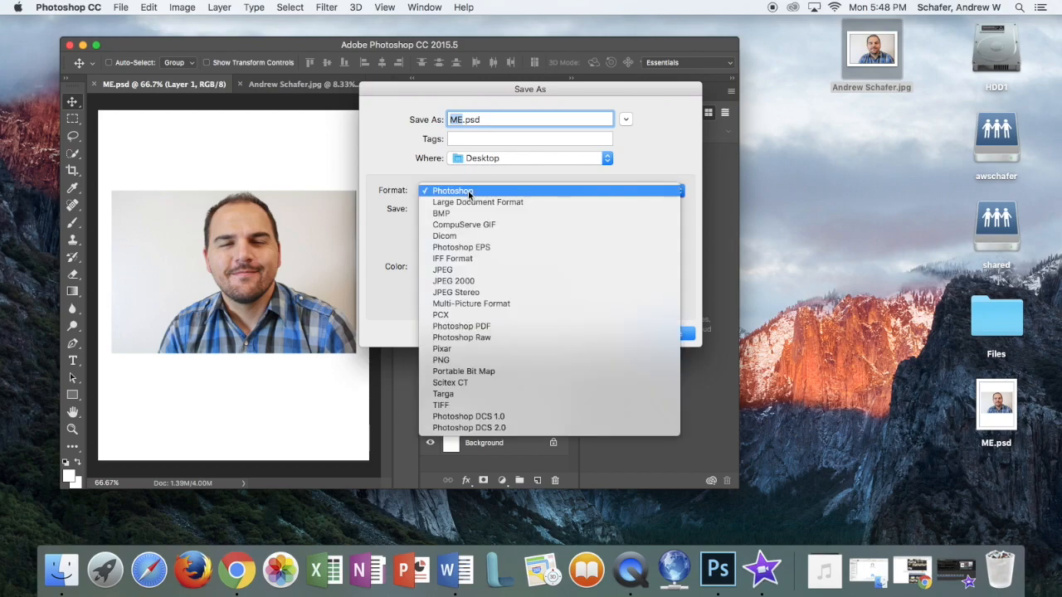
left_click(451, 270)
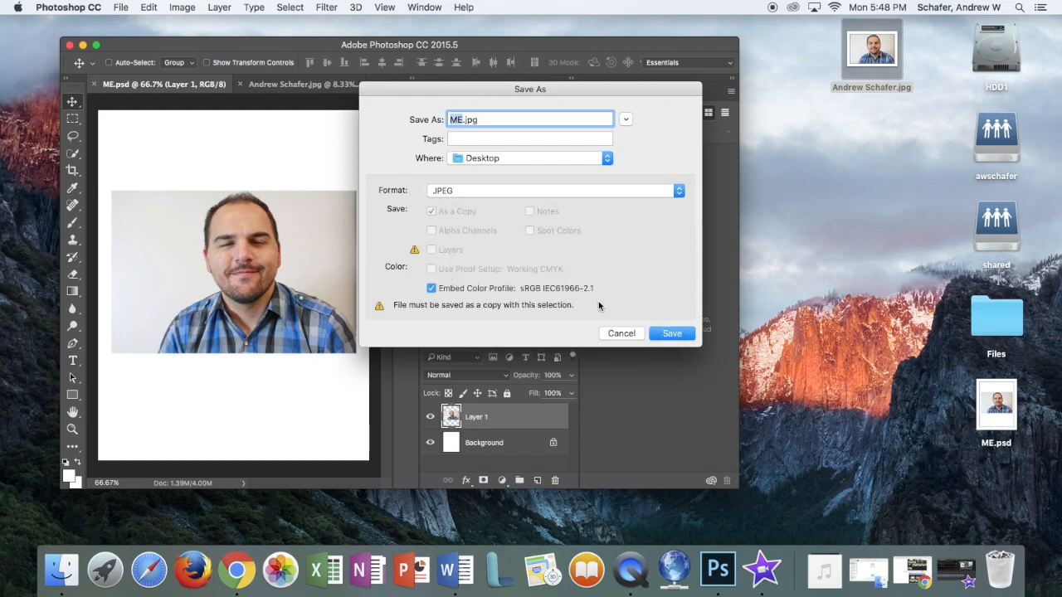
left_click(672, 334)
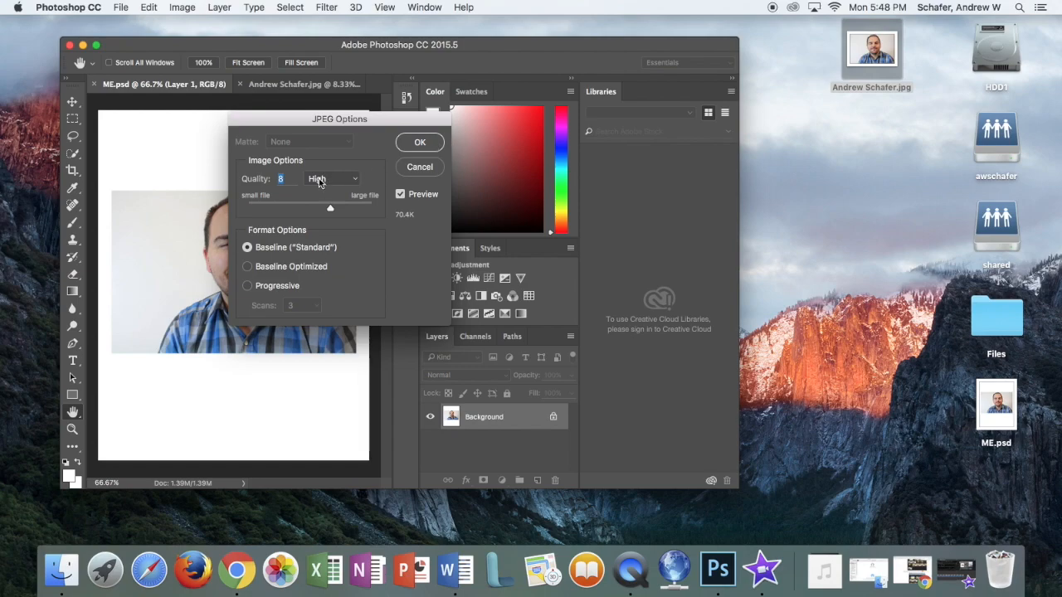
left_click(422, 144)
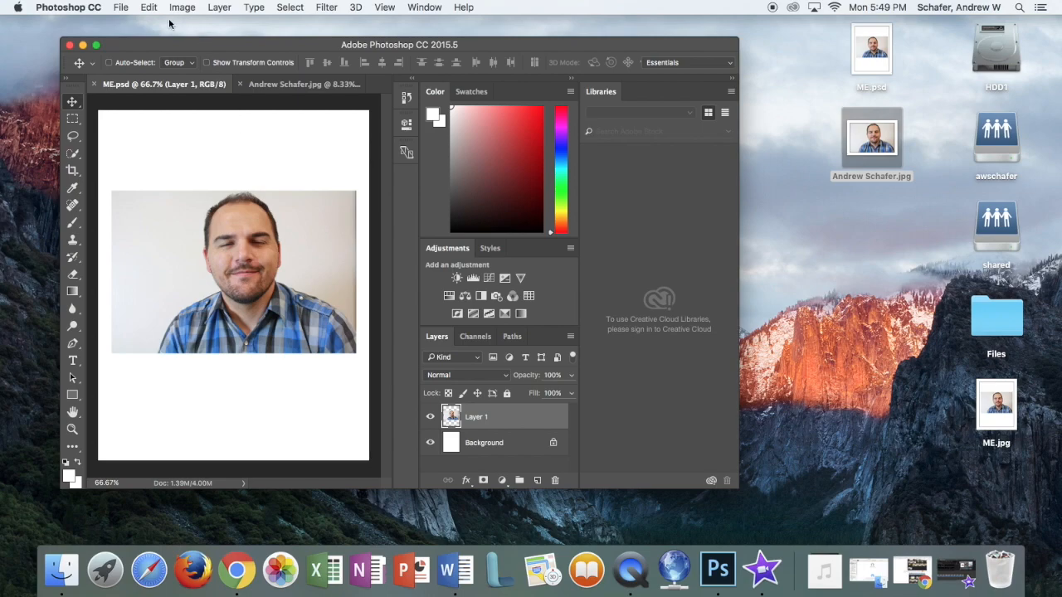
left_click(123, 8)
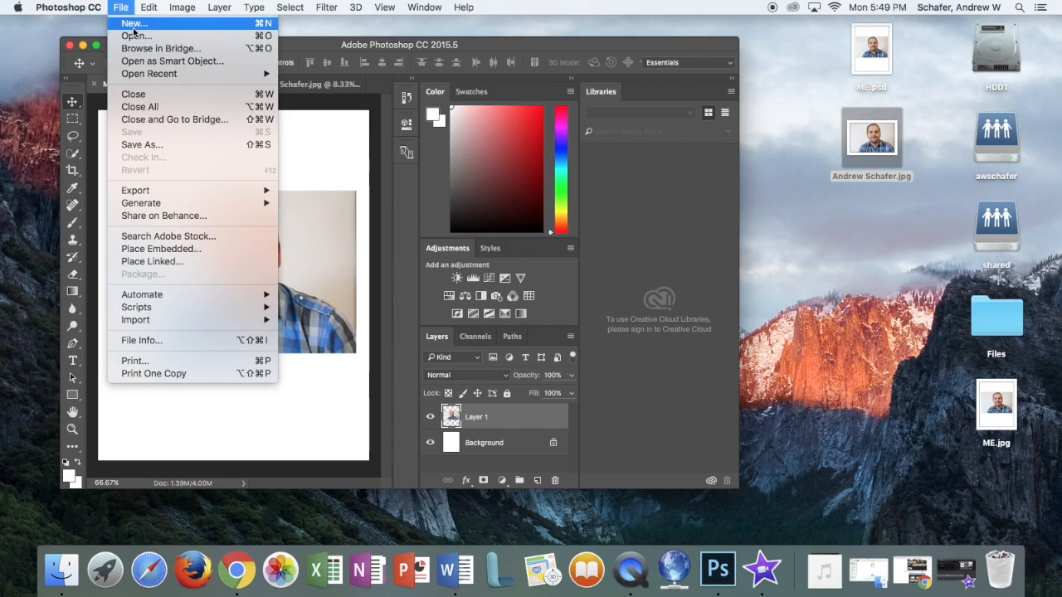
mouse_move(300, 8)
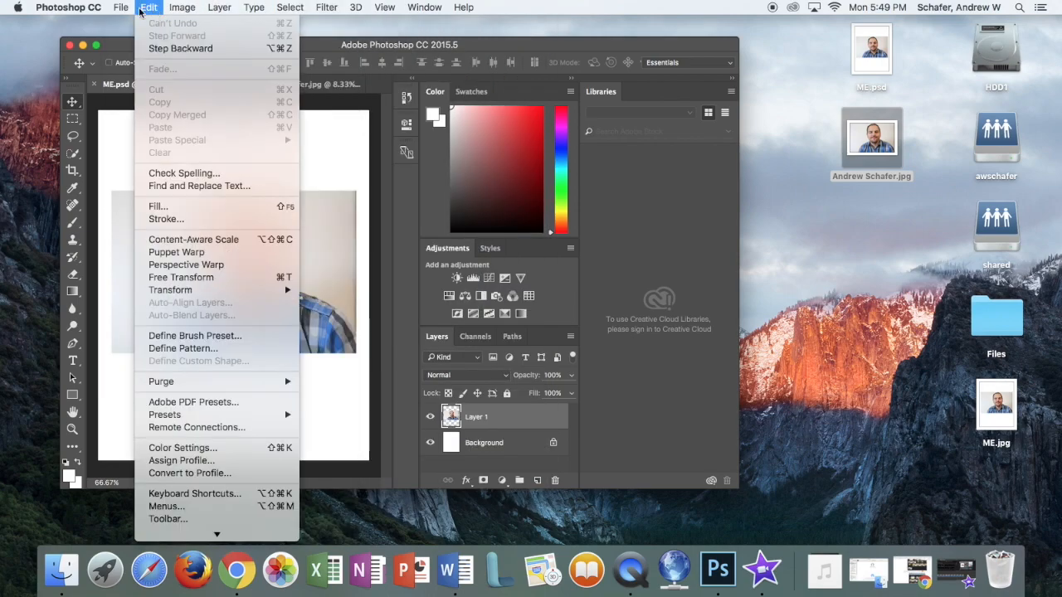
mouse_move(121, 7)
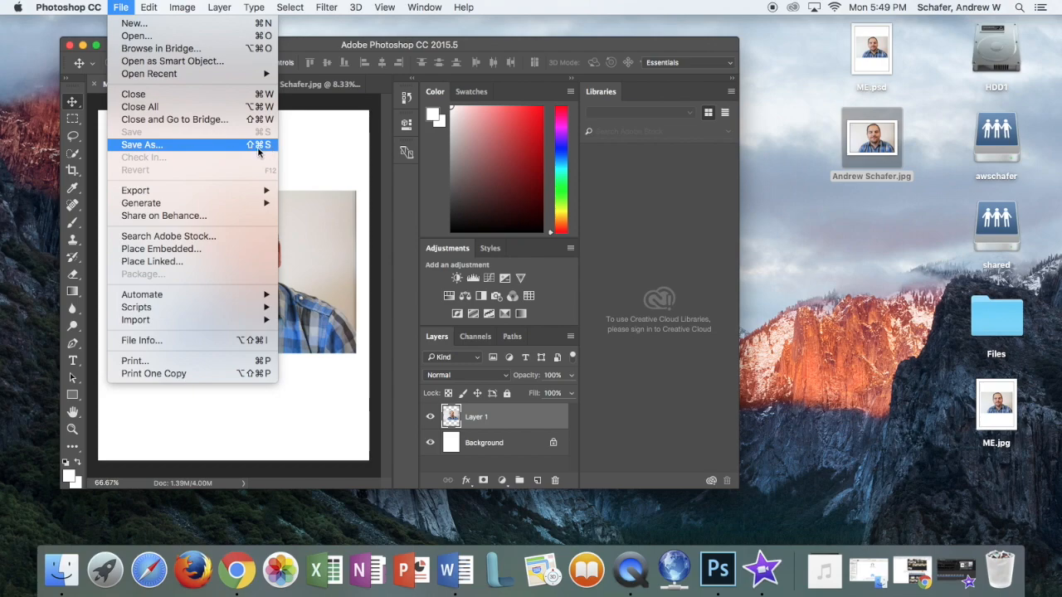
left_click(202, 30)
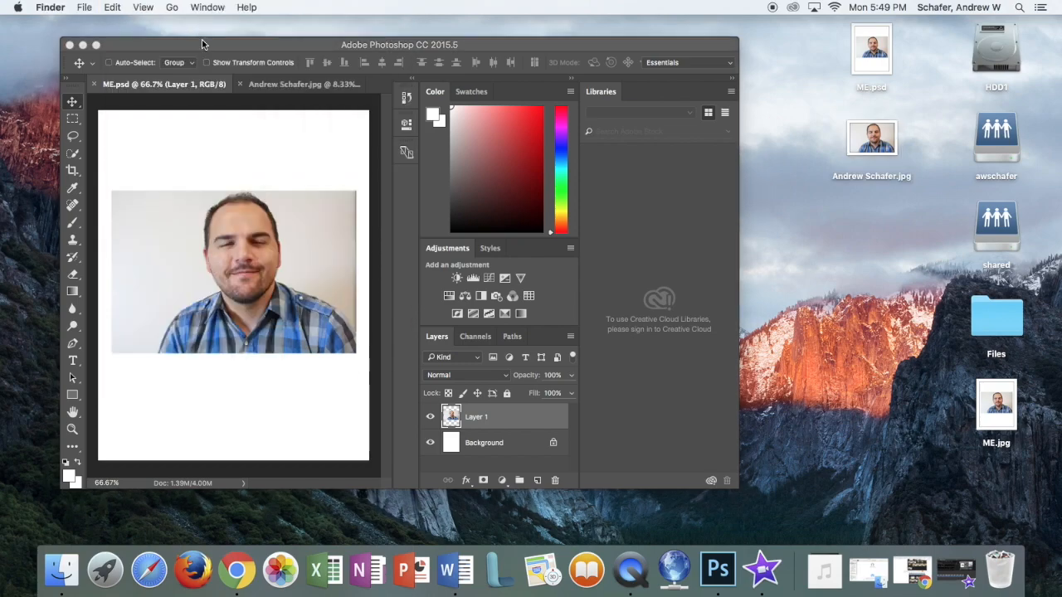
left_click(300, 41)
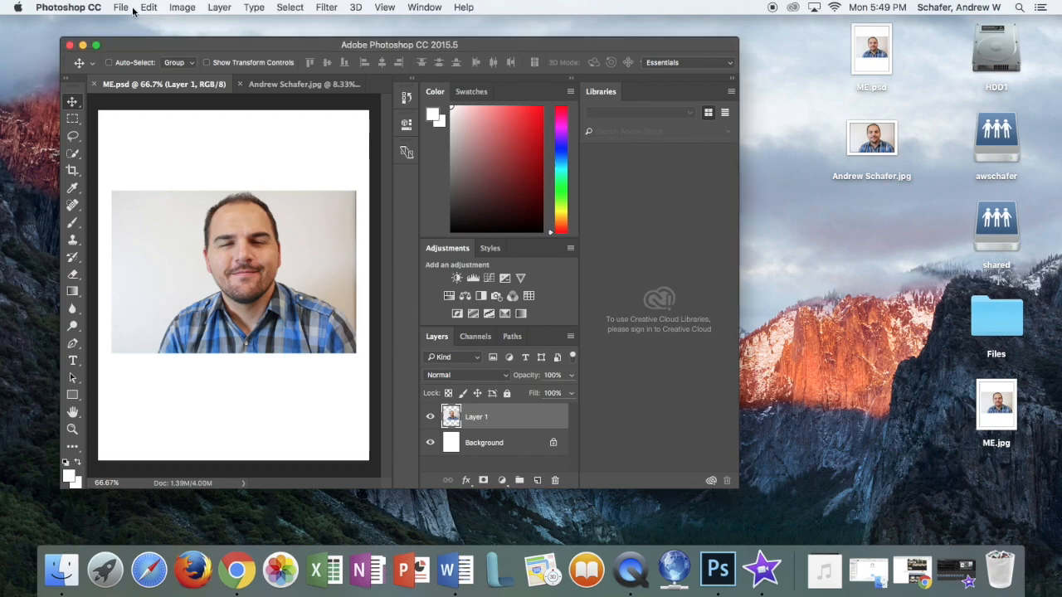